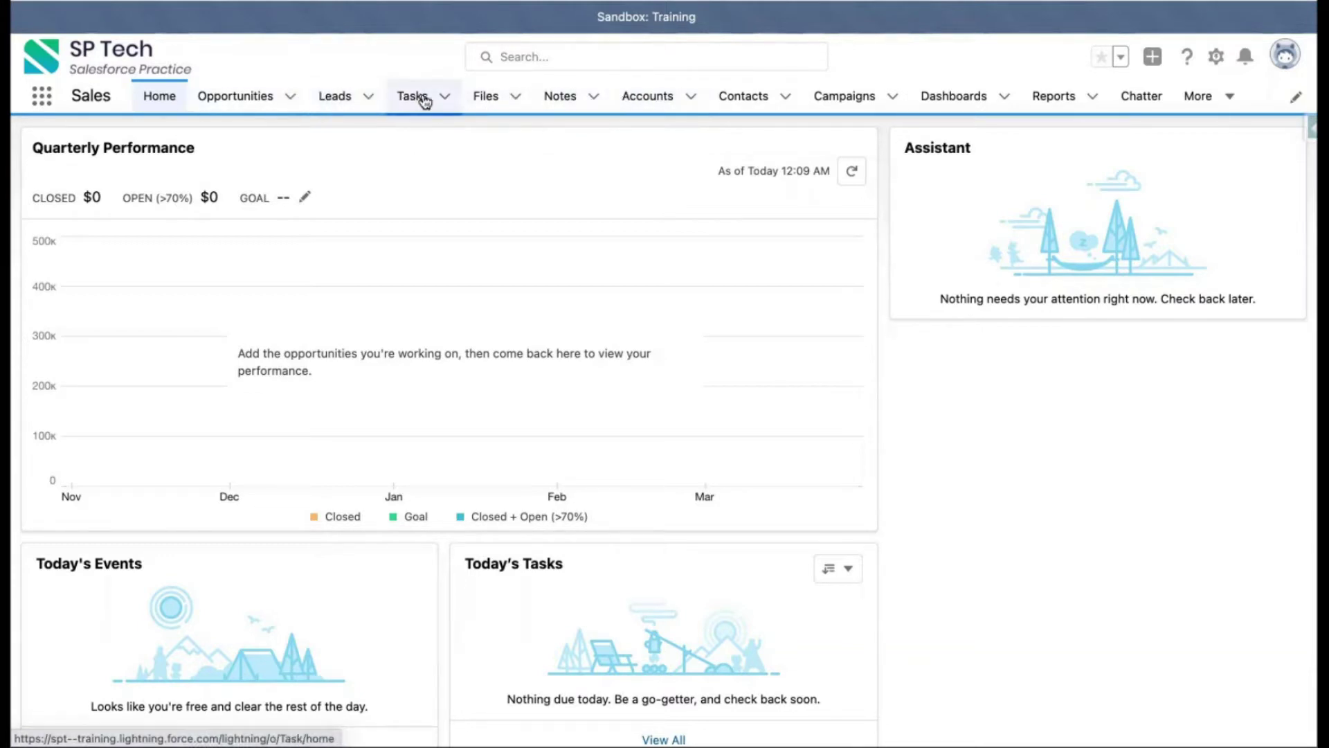
Step: Open the SP Tech account record and view its Details fields
{"action": "left_click", "coordinate": [663, 103]}
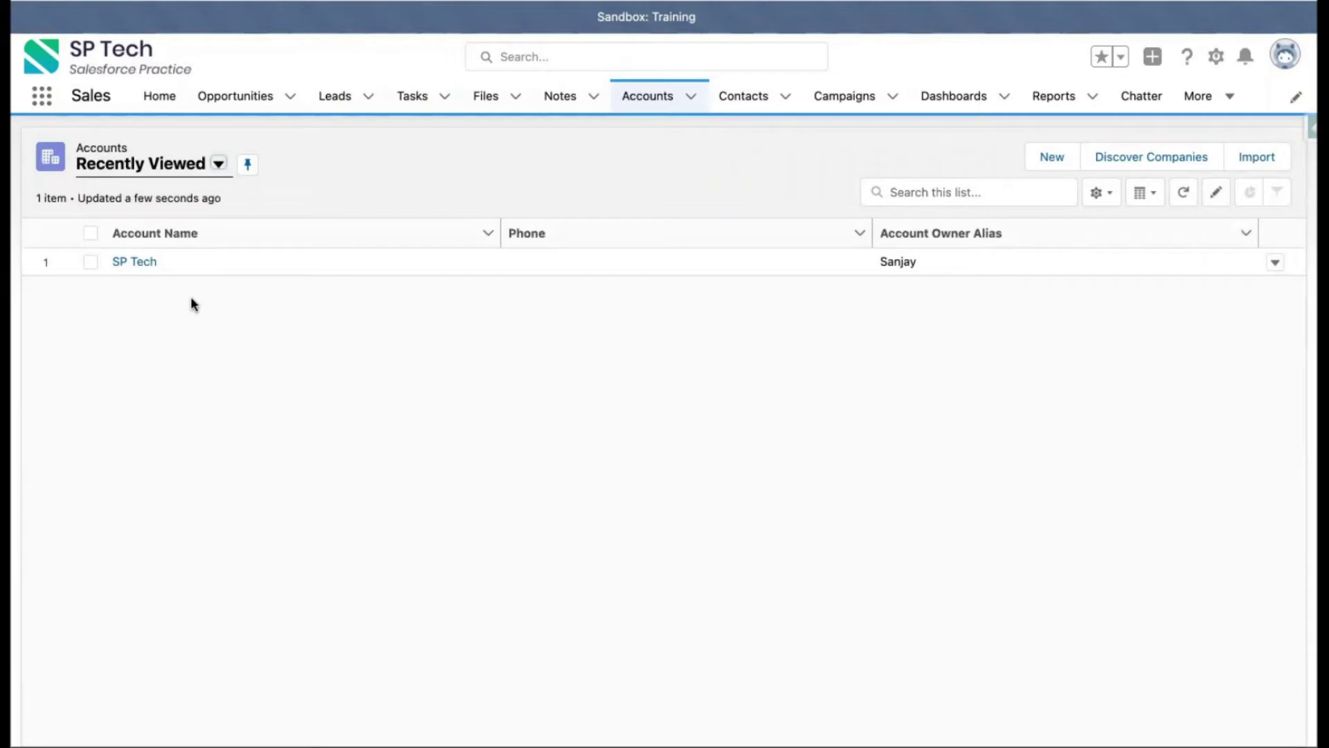
{"action": "left_click", "coordinate": [135, 262]}
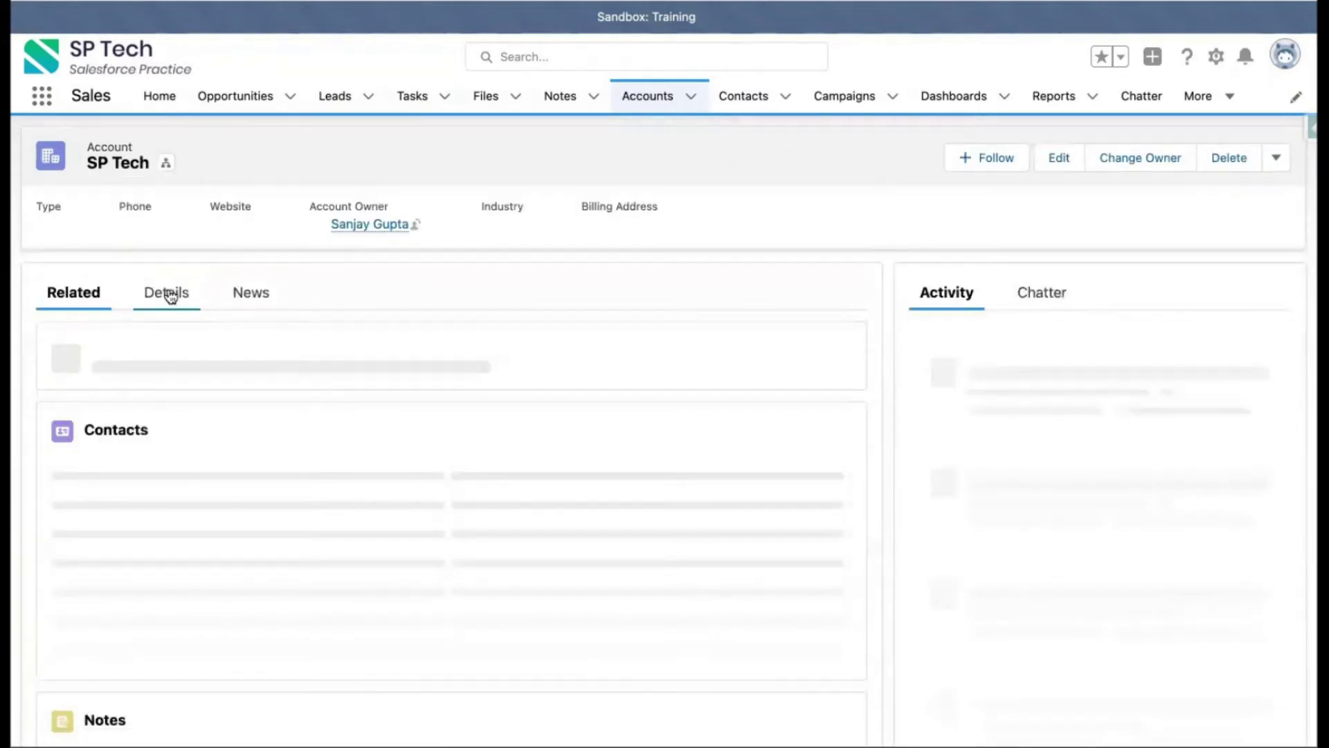
{"action": "left_click", "coordinate": [169, 294]}
{"action": "scroll", "coordinate": [363, 477], "scroll_direction": "down", "scroll_amount": 2}
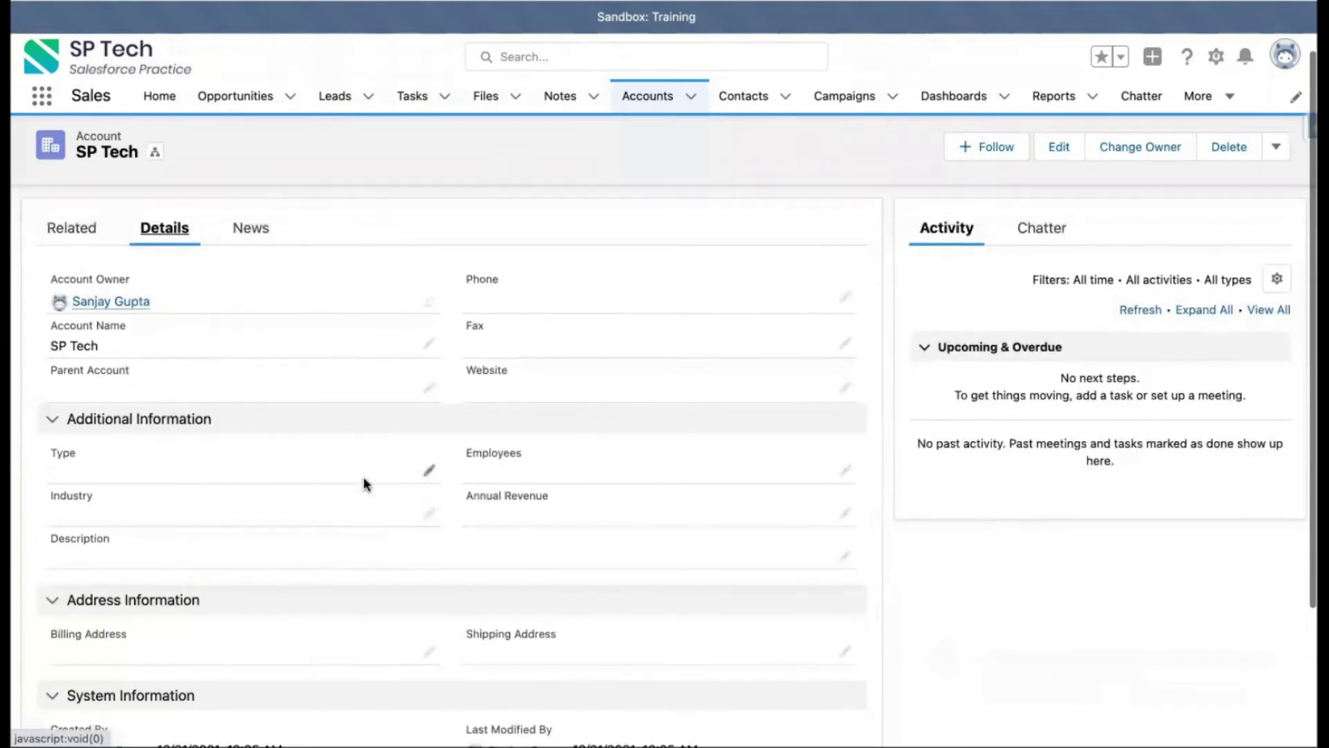
{"action": "scroll", "coordinate": [365, 483], "scroll_direction": "up", "scroll_amount": 2}
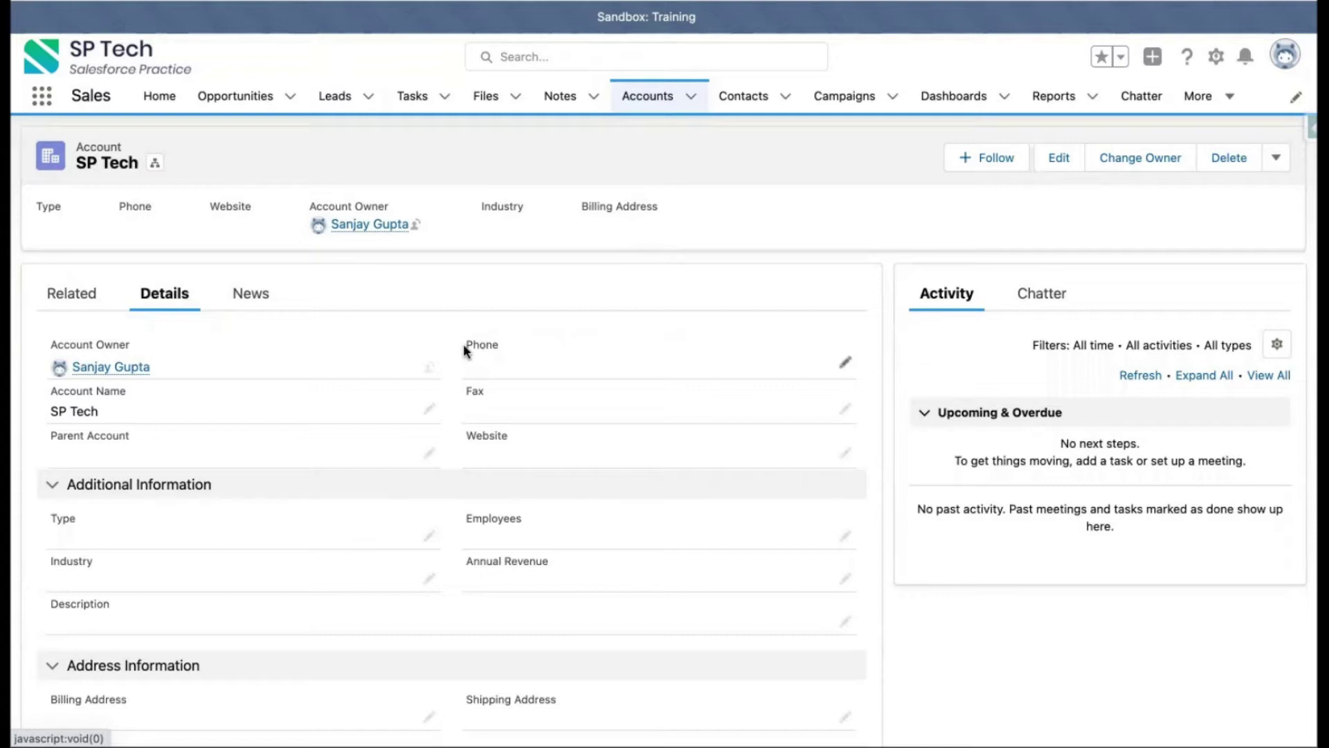
Step: Highlight the Phone, Fax and Website field labels, then clear the selection
{"action": "left_click_drag", "start_coordinate": [464, 344], "coordinate": [504, 349]}
{"action": "left_click_drag", "start_coordinate": [466, 390], "coordinate": [496, 392]}
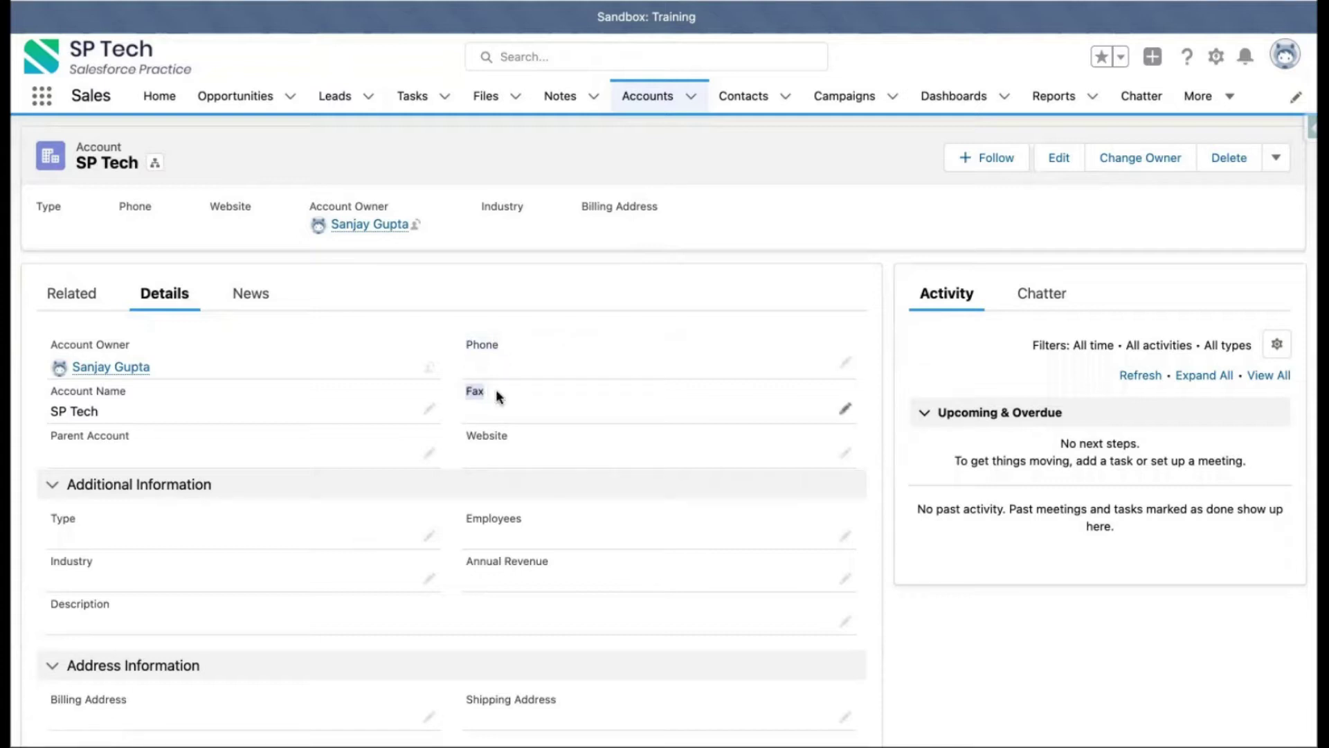
{"action": "left_click_drag", "start_coordinate": [464, 434], "coordinate": [520, 435]}
{"action": "left_click", "coordinate": [581, 284]}
Step: Enter Setup from the gear menu and browse the Object Manager's list of objects
{"action": "left_click", "coordinate": [1216, 61]}
{"action": "left_click", "coordinate": [1135, 105]}
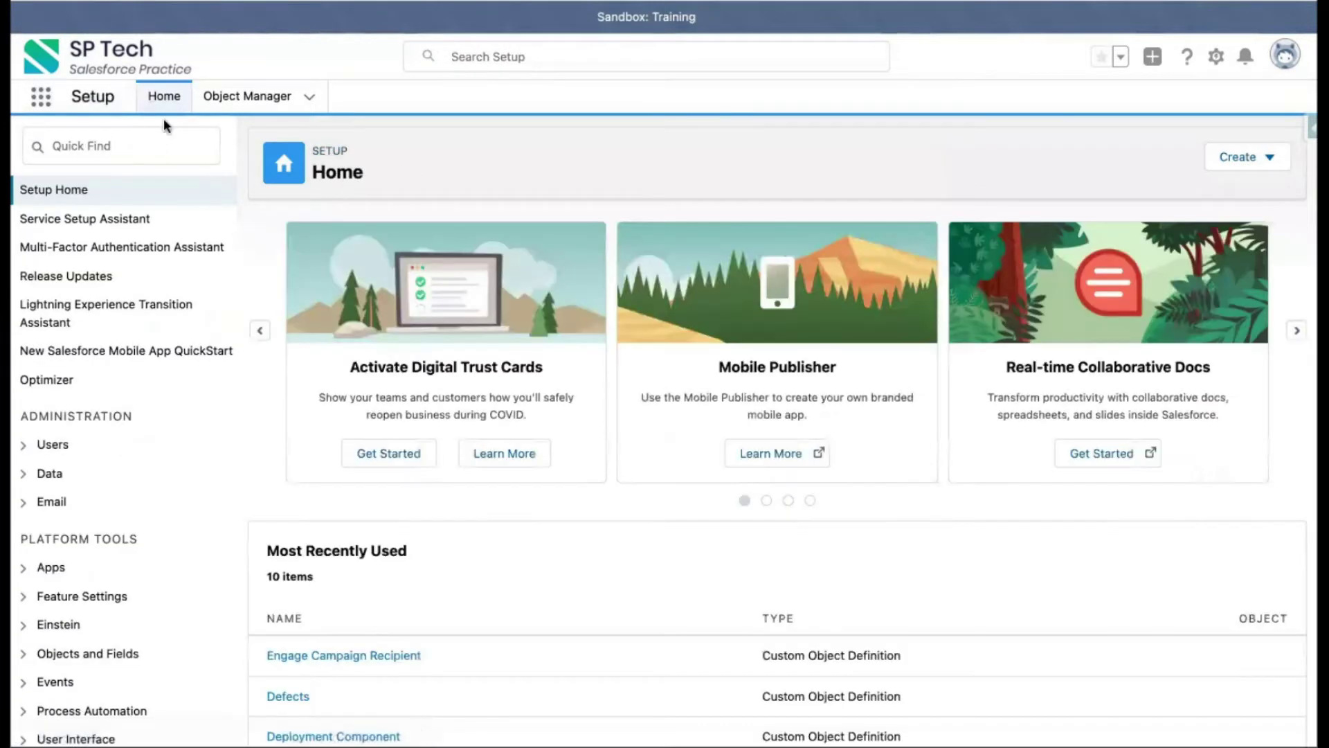
{"action": "left_click", "coordinate": [241, 98]}
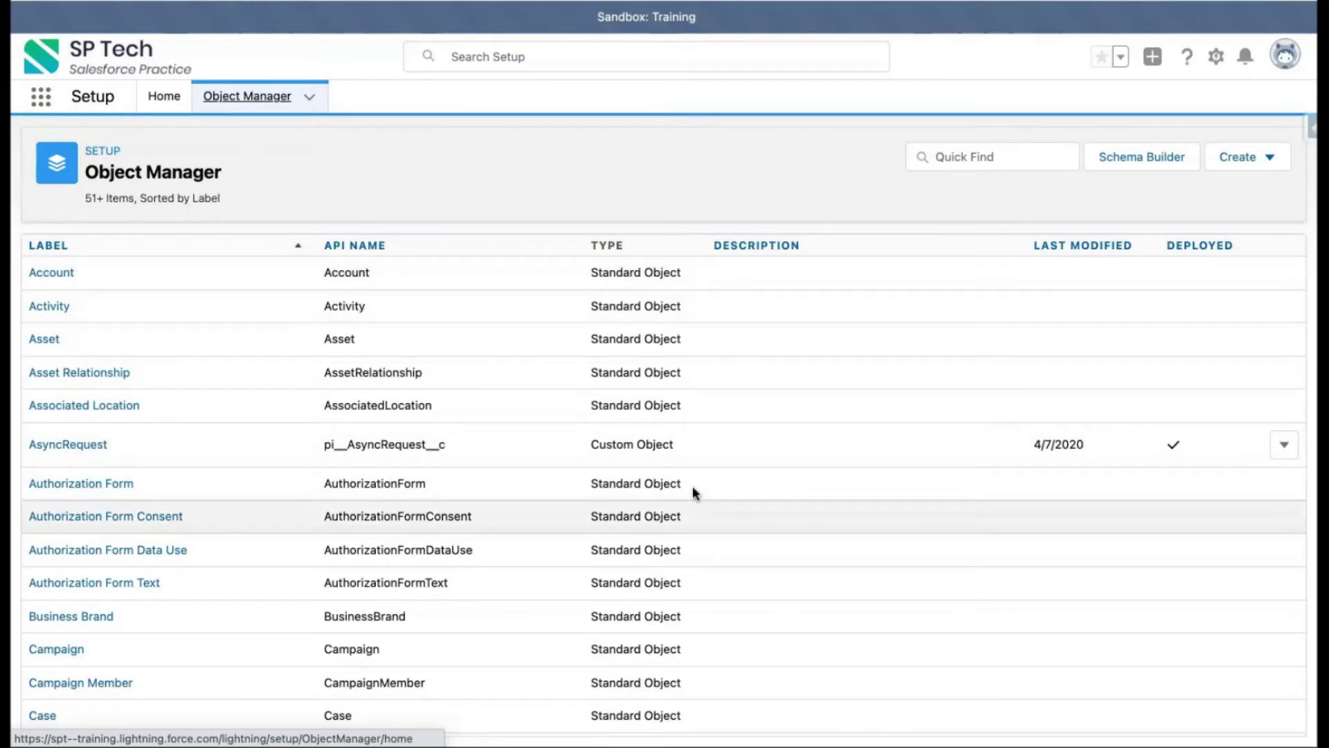
{"action": "scroll", "coordinate": [715, 541], "scroll_direction": "down", "scroll_amount": 6}
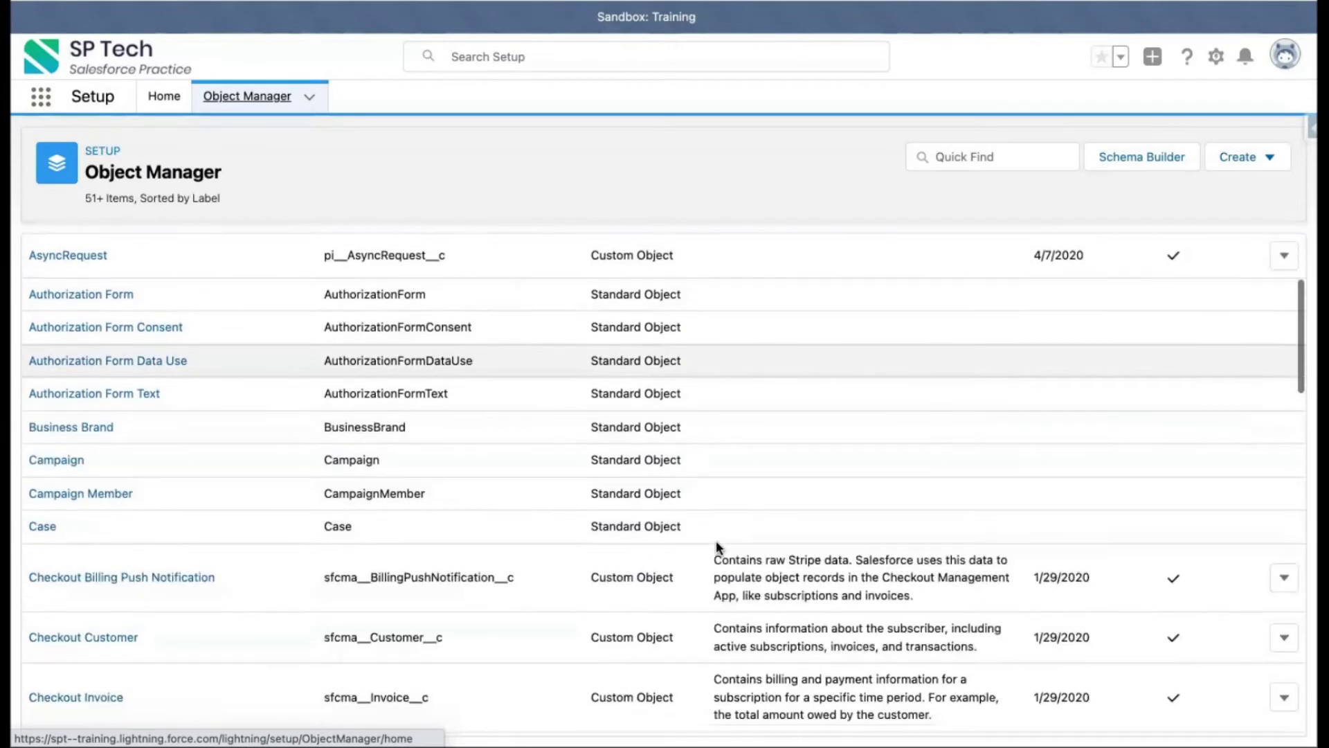
{"action": "scroll", "coordinate": [716, 542], "scroll_direction": "down", "scroll_amount": 7}
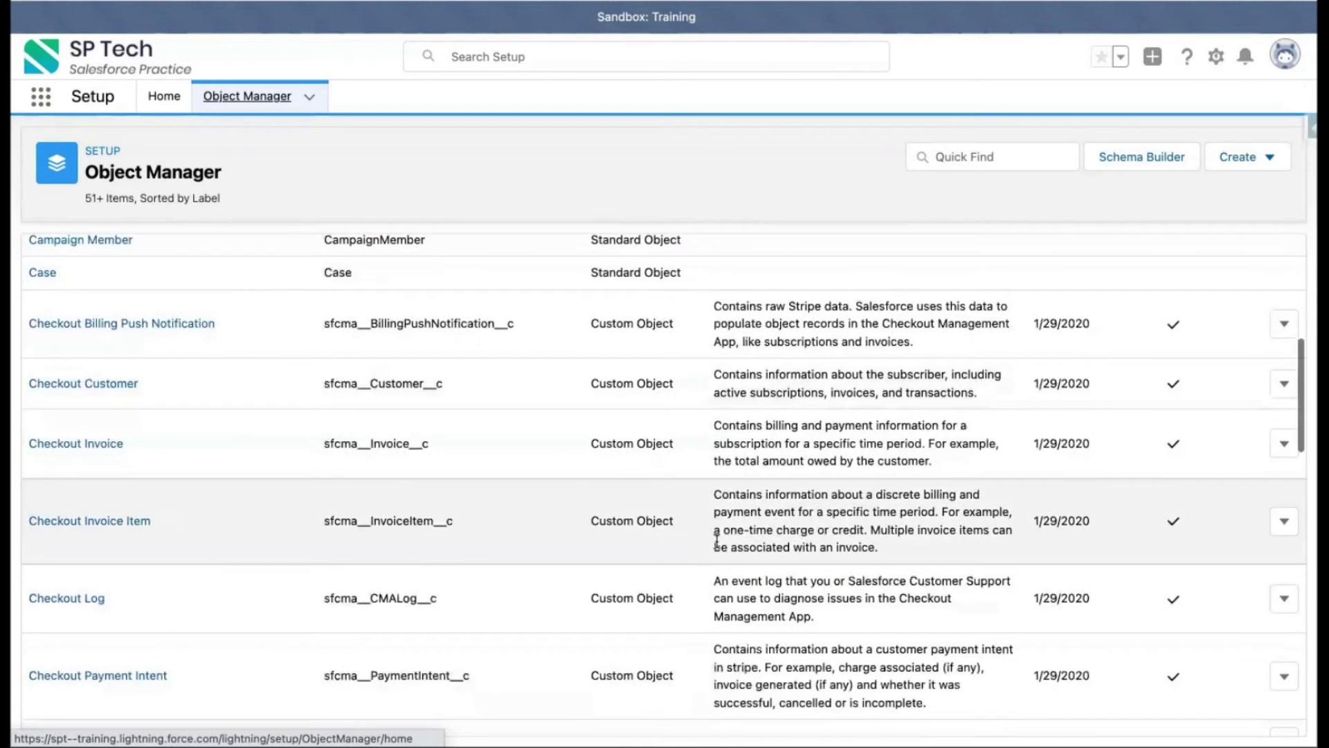
{"action": "scroll", "coordinate": [716, 540], "scroll_direction": "down", "scroll_amount": 8}
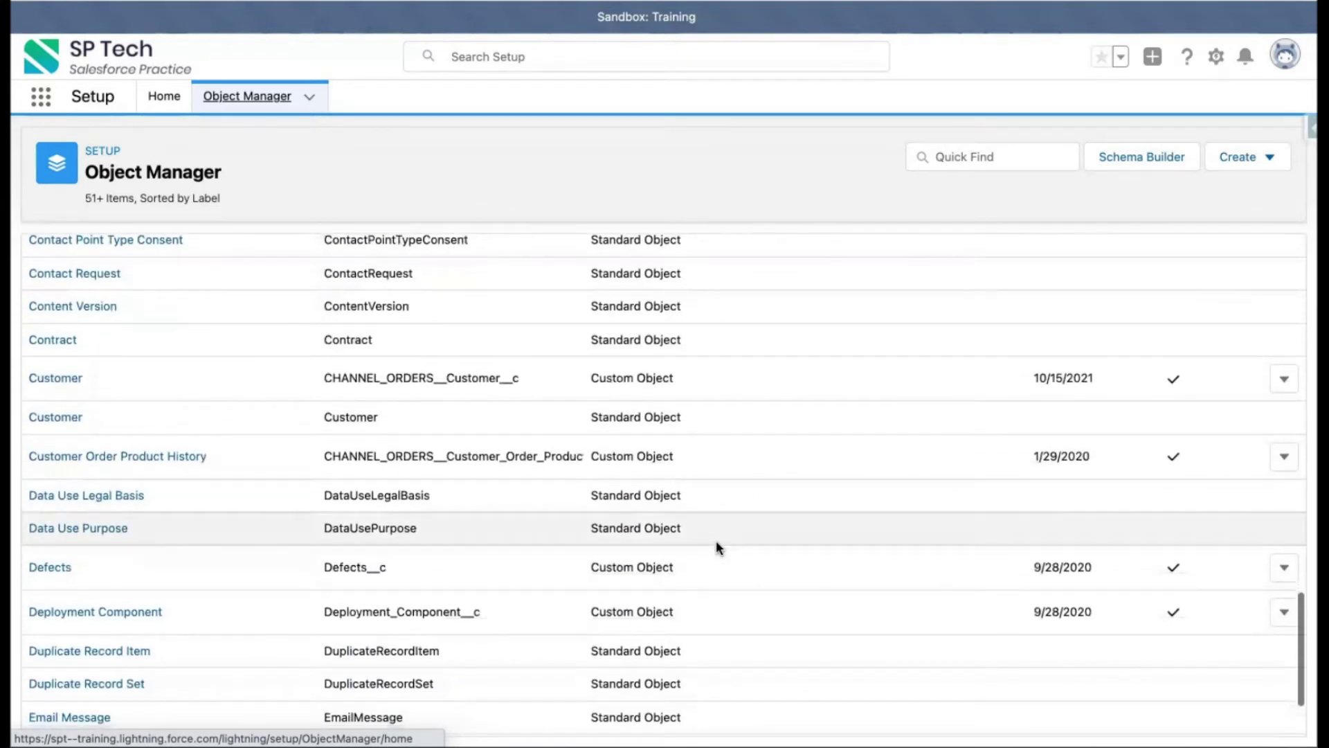
{"action": "scroll", "coordinate": [716, 540], "scroll_direction": "up", "scroll_amount": 20}
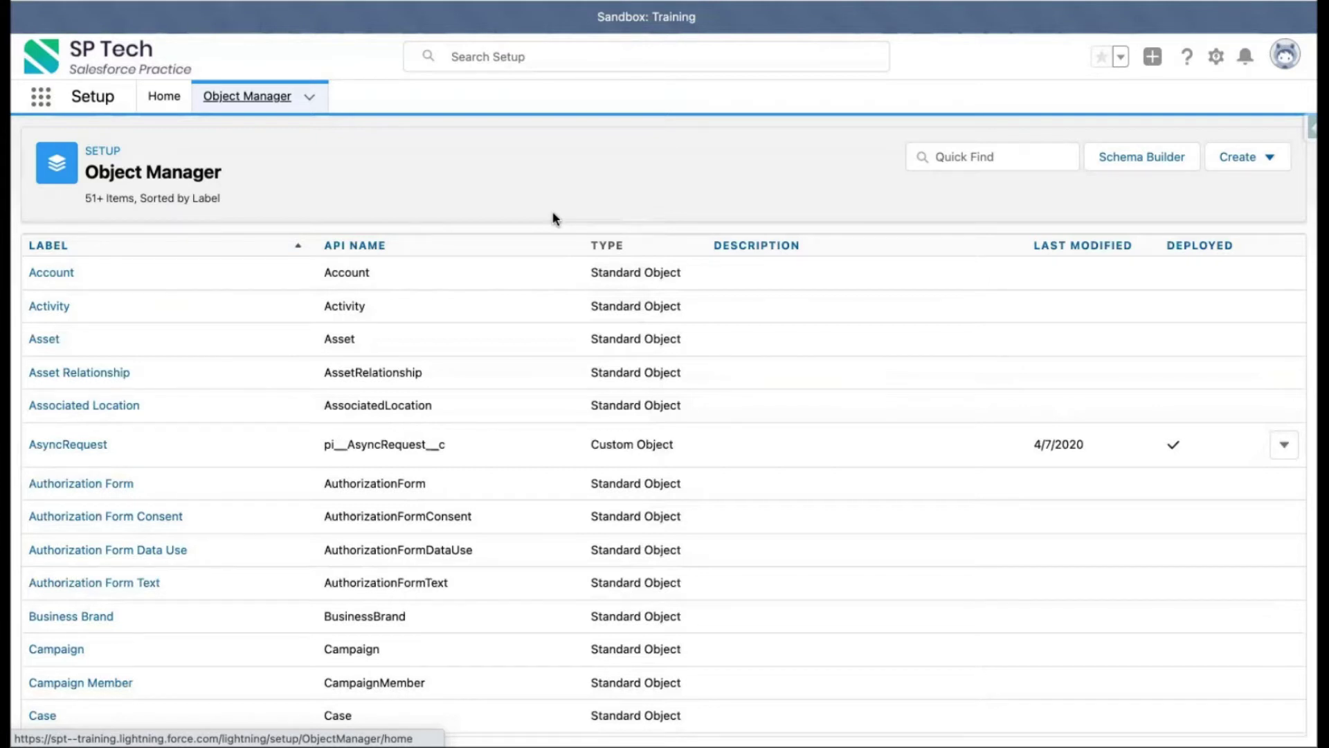
Step: Review the Account object's Fields & Relationships, then go back to the SP Tech record
{"action": "left_click", "coordinate": [44, 274]}
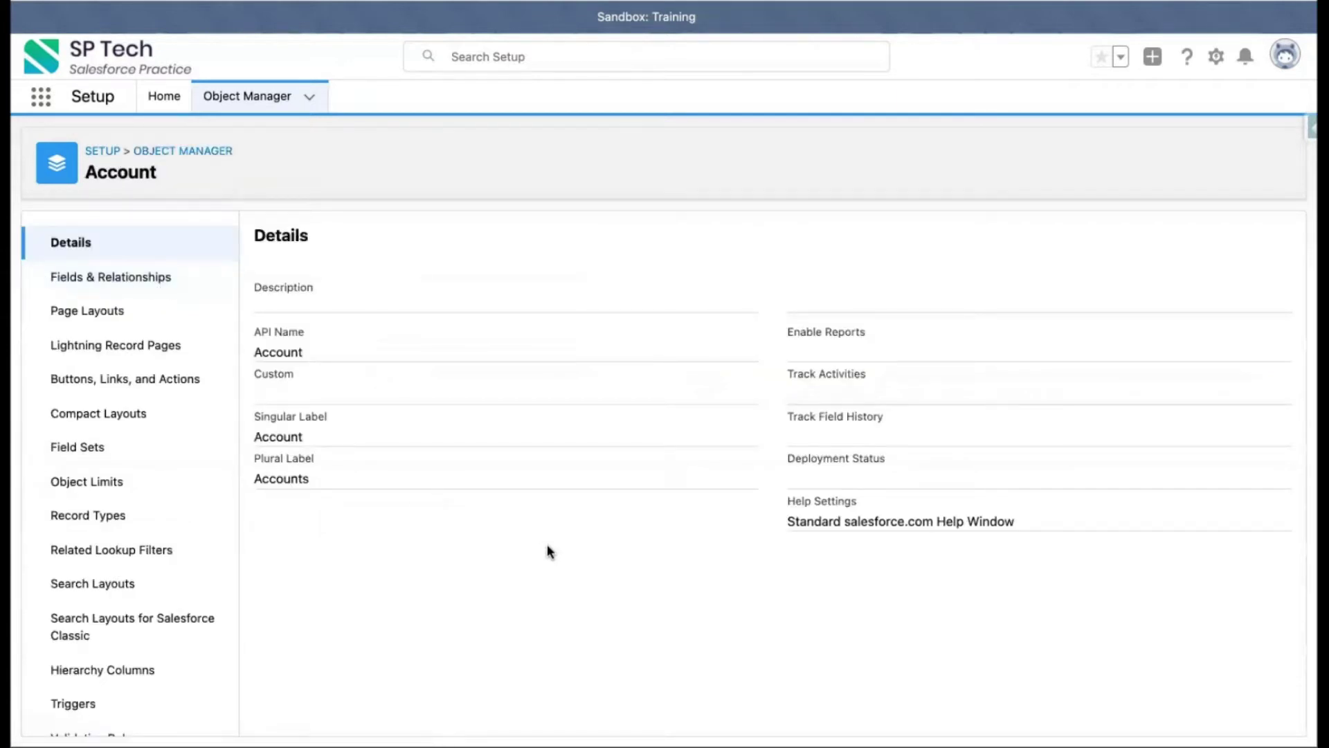
{"action": "left_click", "coordinate": [115, 285]}
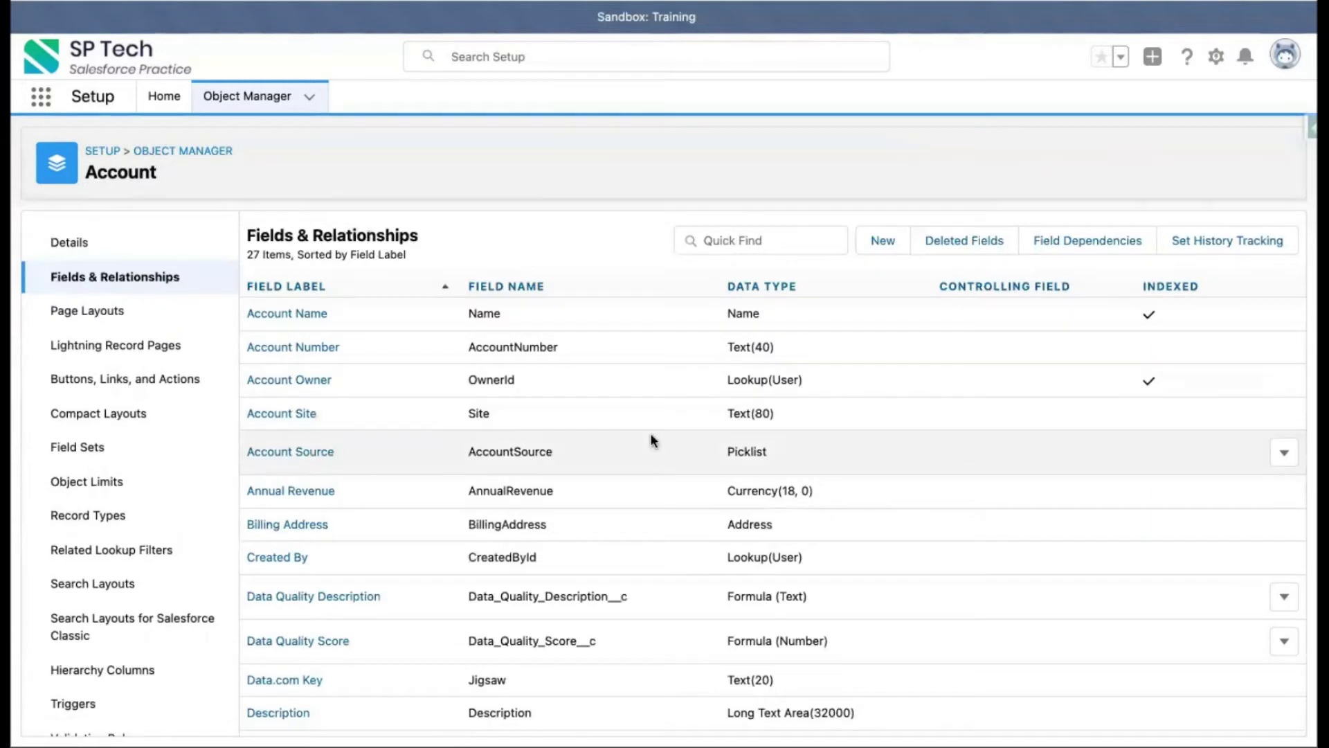
{"action": "scroll", "coordinate": [650, 433], "scroll_direction": "down", "scroll_amount": 10}
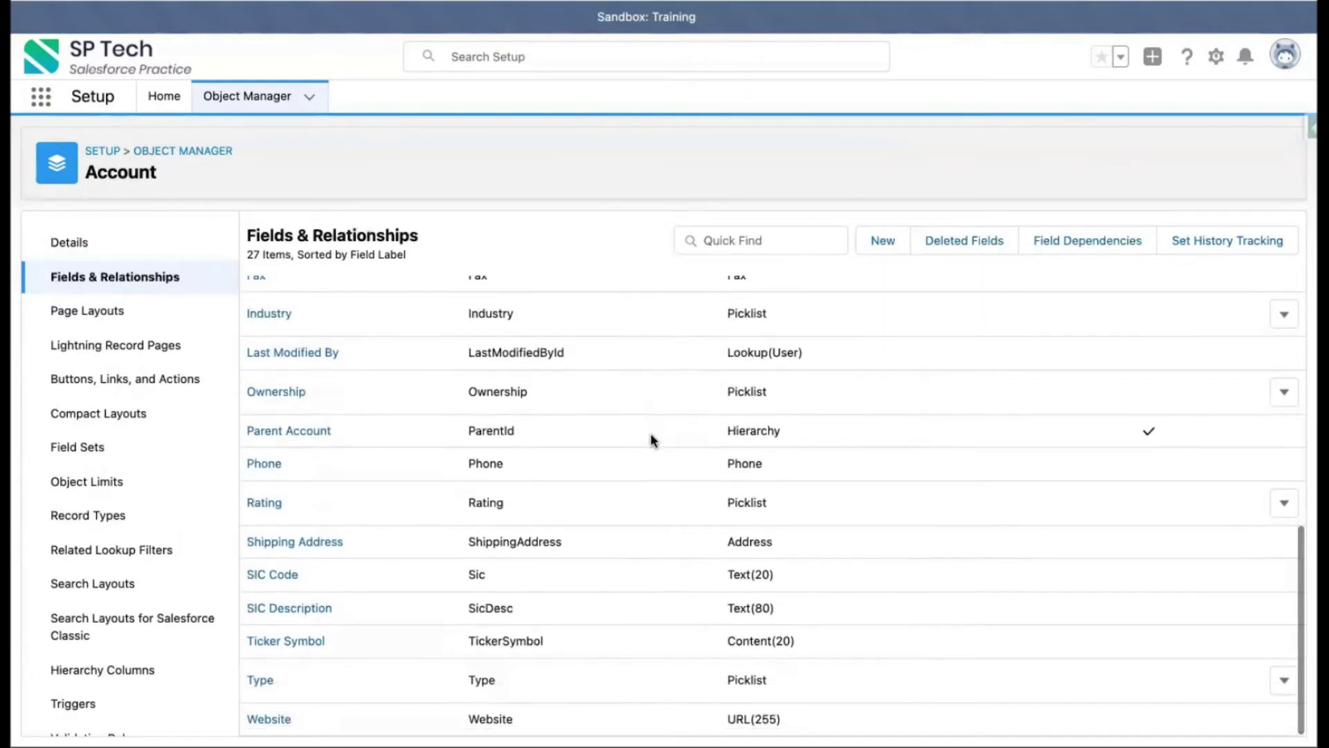
{"action": "scroll", "coordinate": [650, 434], "scroll_direction": "up", "scroll_amount": 10}
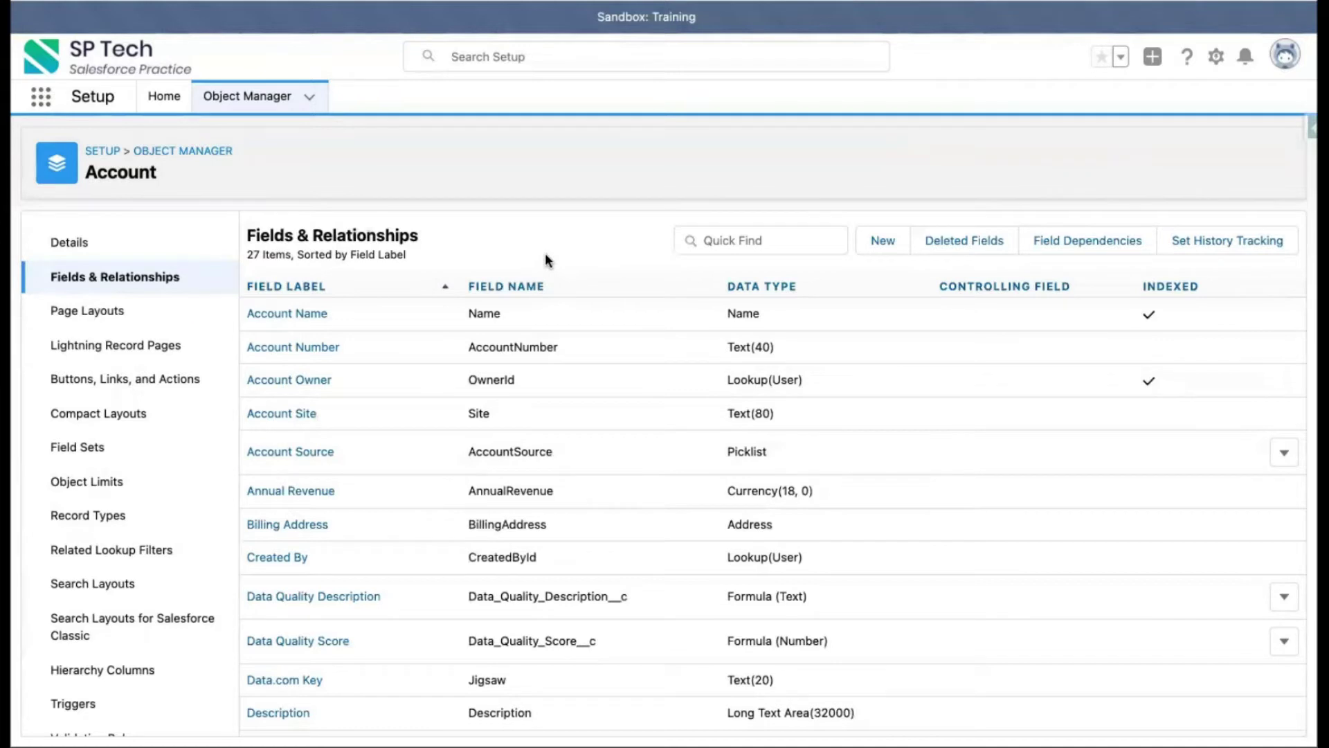
{"action": "key", "text": "super+Left"}
{"action": "key", "text": "super+Left"}
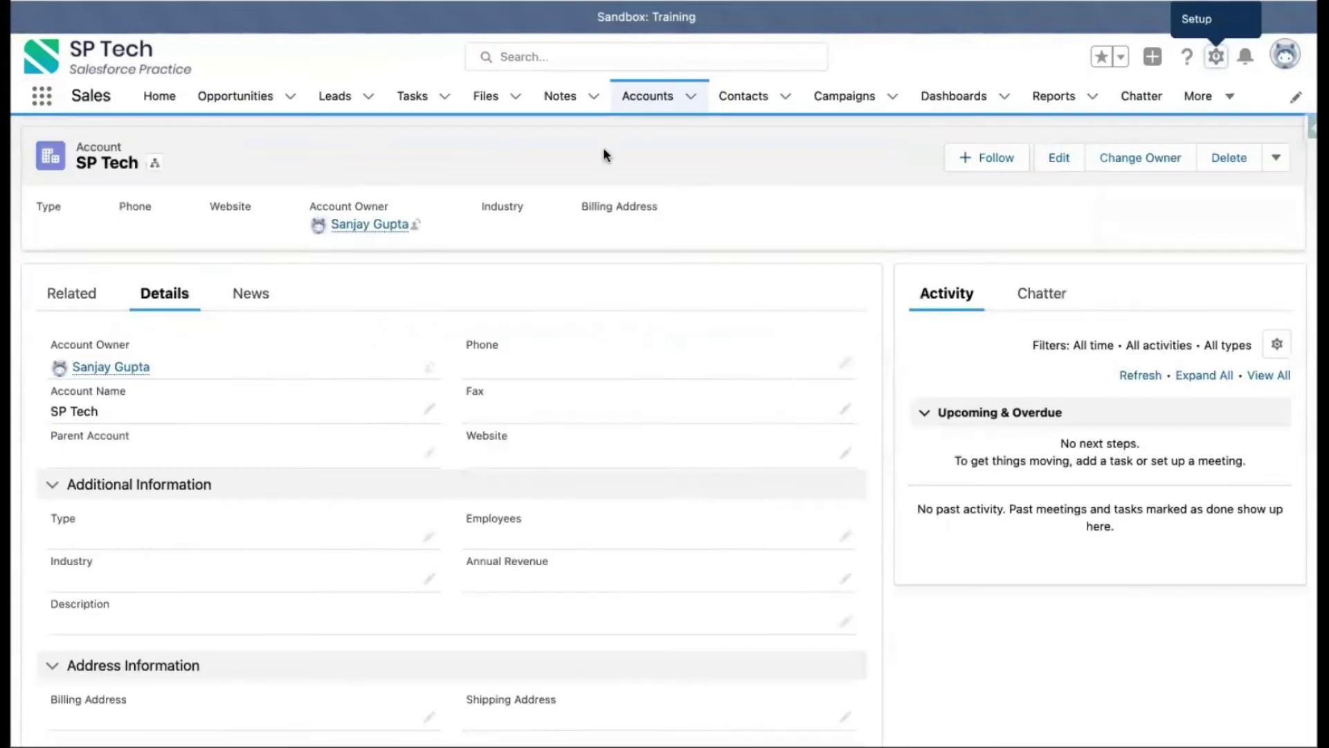
Step: Switch the Contacts list to the All Contacts view
{"action": "left_click", "coordinate": [735, 103]}
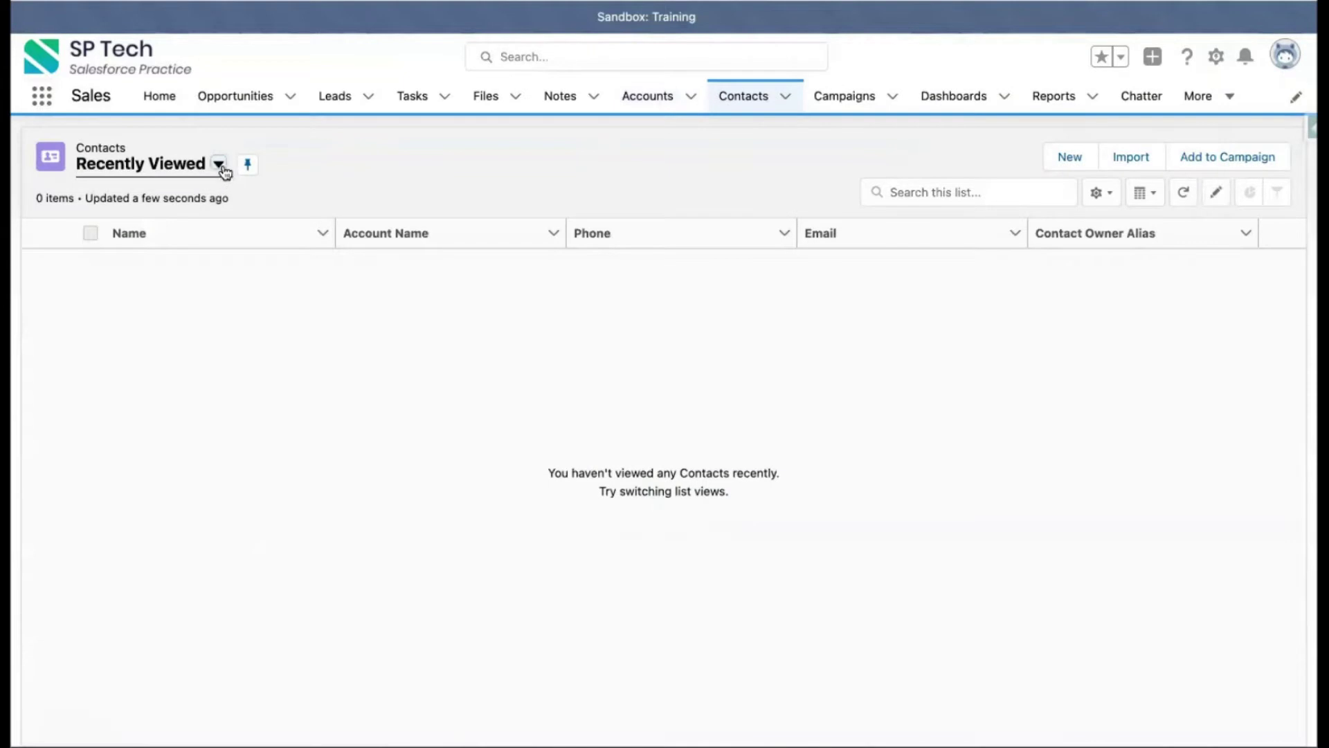
{"action": "left_click", "coordinate": [219, 165]}
{"action": "left_click", "coordinate": [154, 226]}
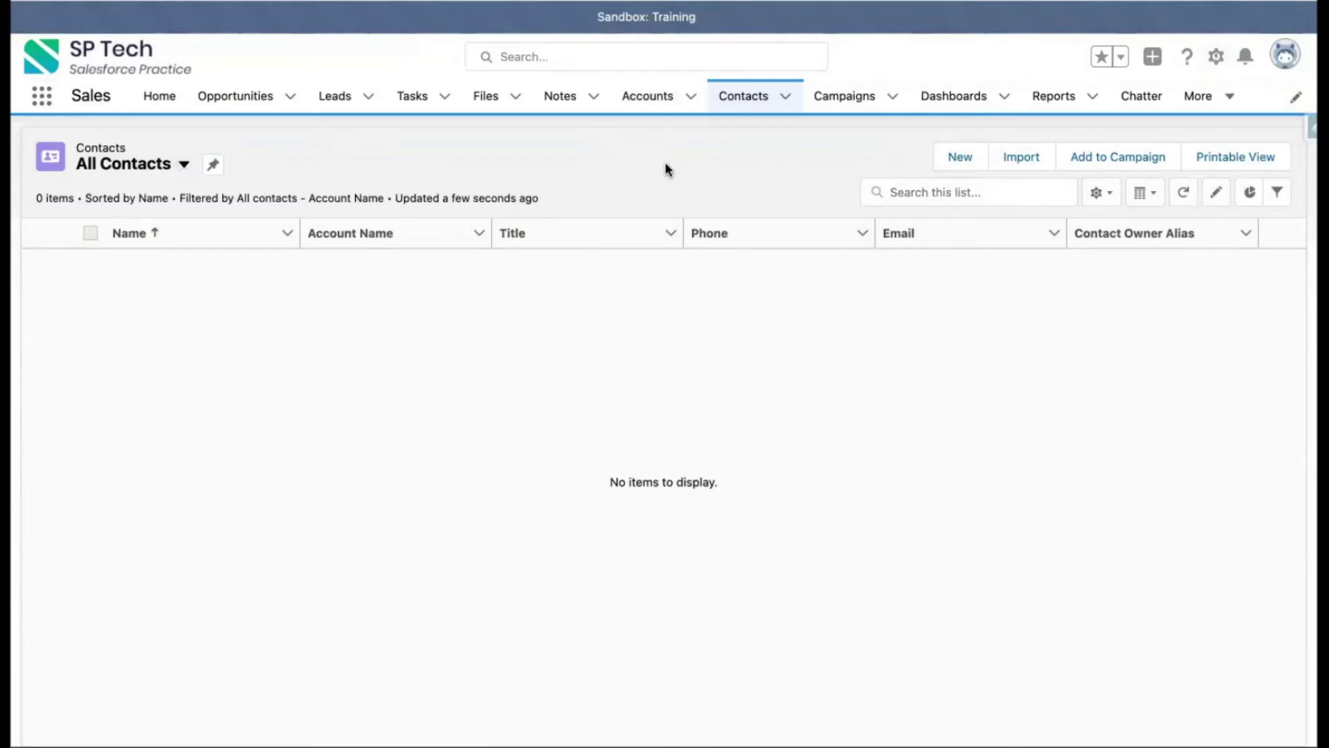
Step: Start a new contact and enter the contact's first and last name
{"action": "left_click", "coordinate": [960, 158]}
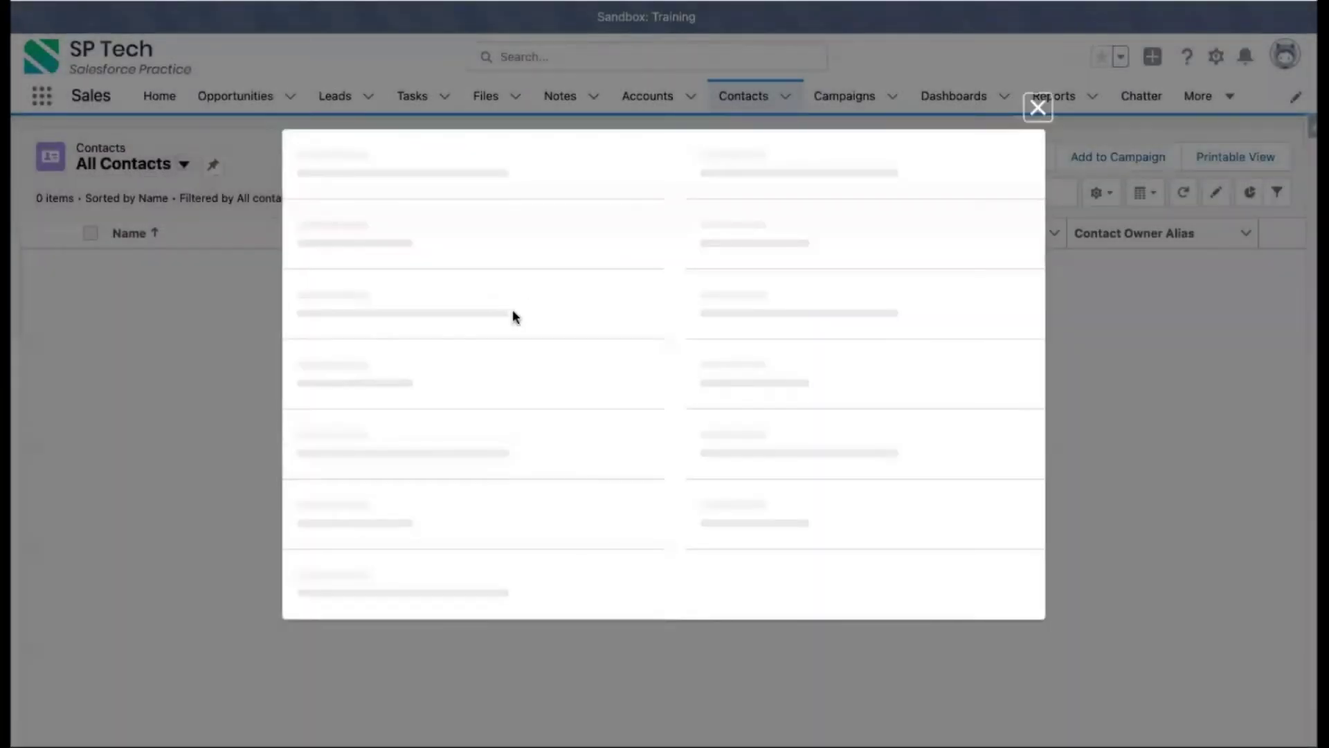
{"action": "left_click", "coordinate": [374, 309]}
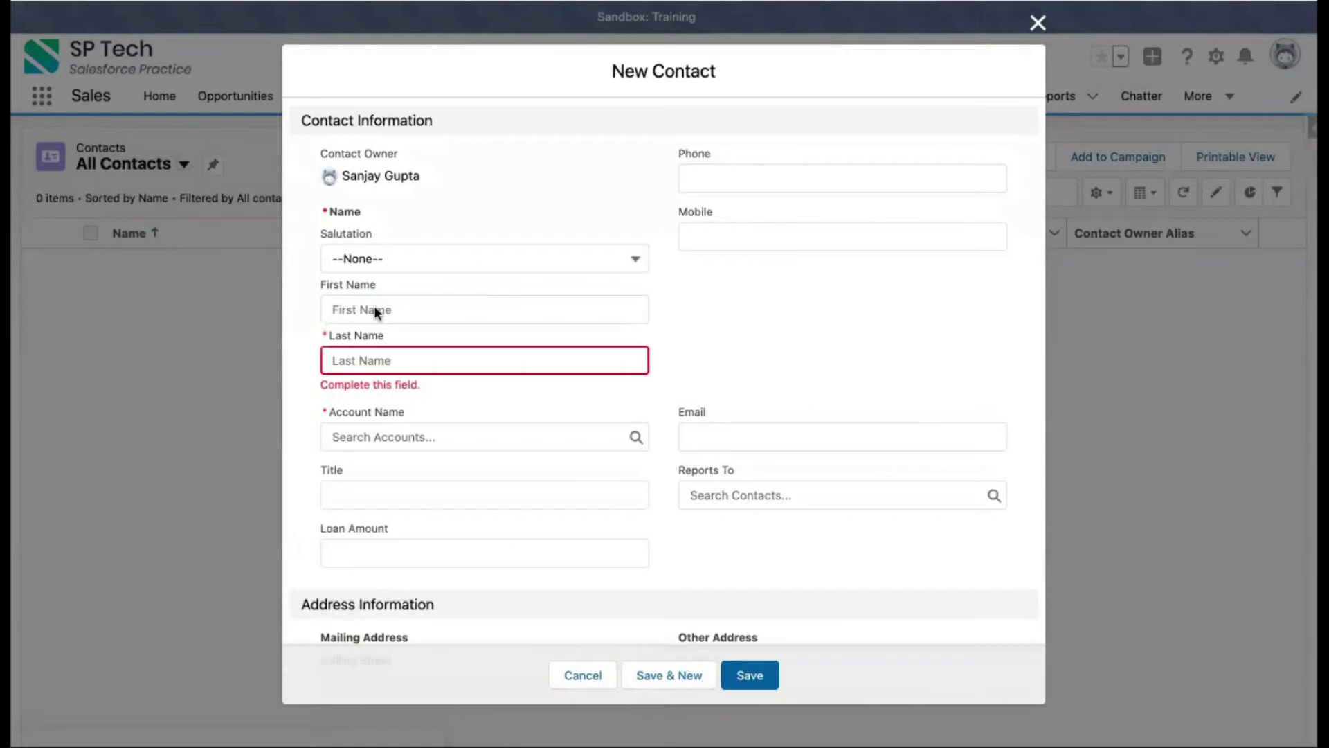
{"action": "key", "text": "Tab"}
{"action": "left_click", "coordinate": [736, 318]}
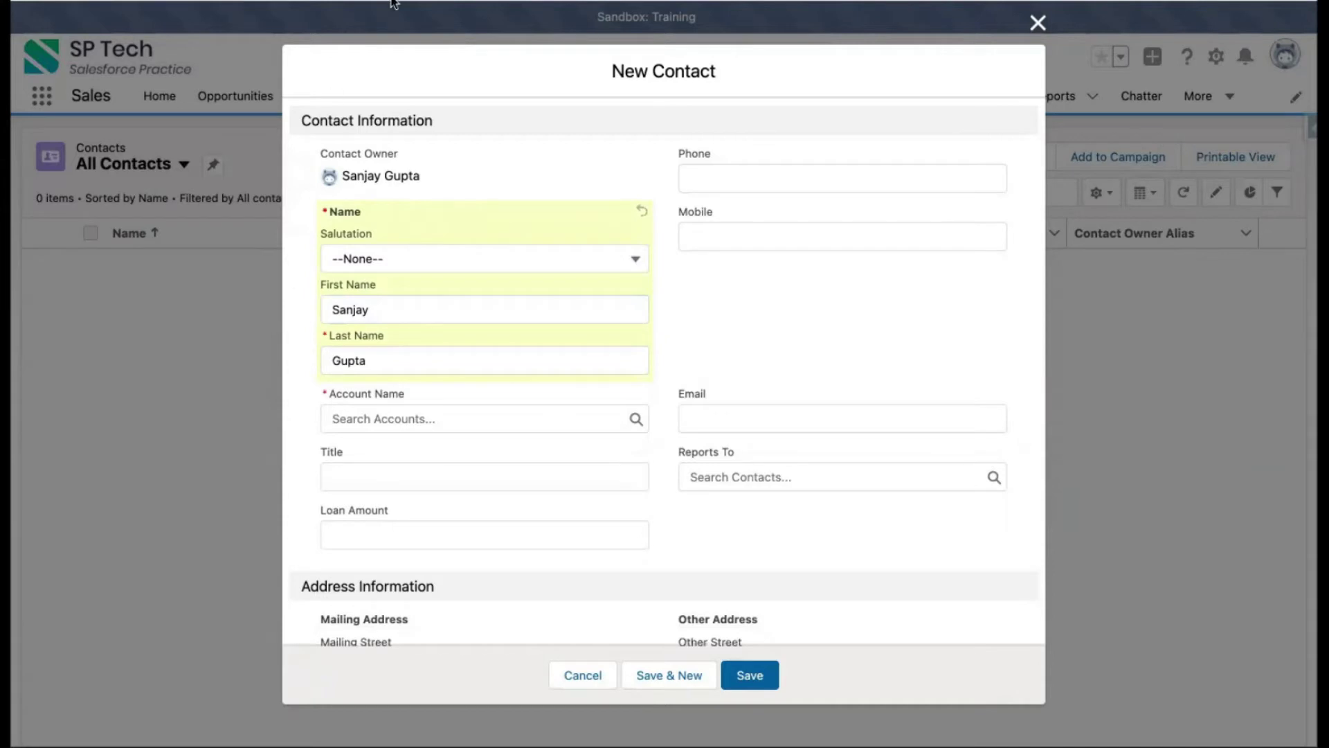
Step: Link the contact to the SP Tech account and save it
{"action": "left_click", "coordinate": [386, 416]}
{"action": "left_click", "coordinate": [383, 493]}
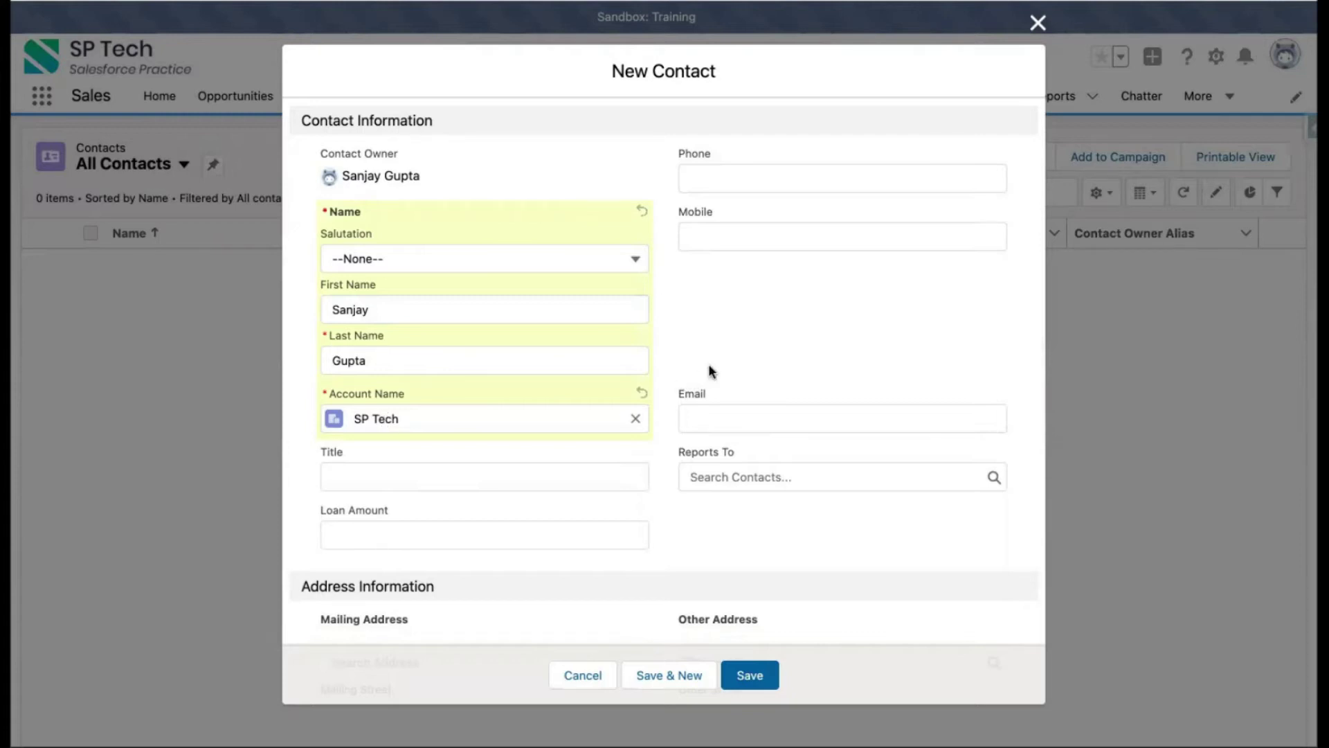
{"action": "left_click", "coordinate": [745, 664]}
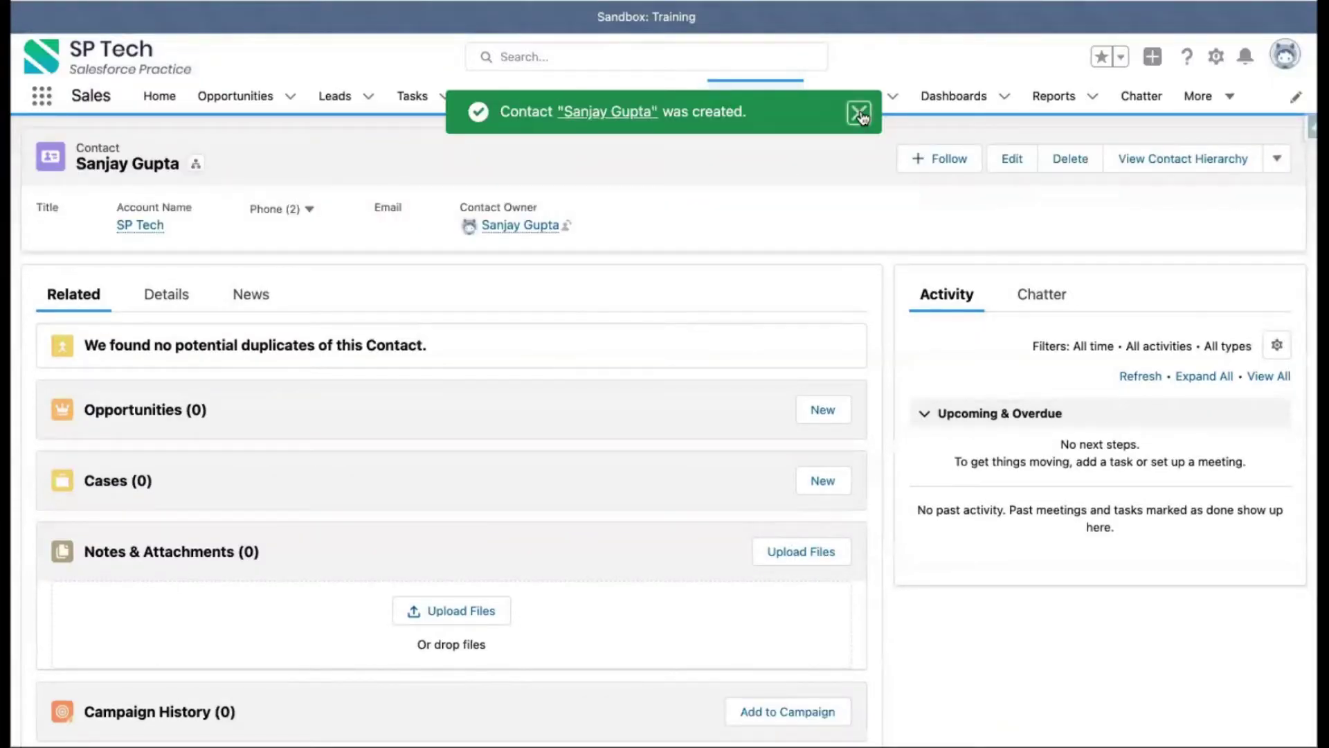
Step: Dismiss the confirmation and review all Details fields of the newly created contact
{"action": "left_click", "coordinate": [858, 112]}
{"action": "left_click", "coordinate": [742, 100]}
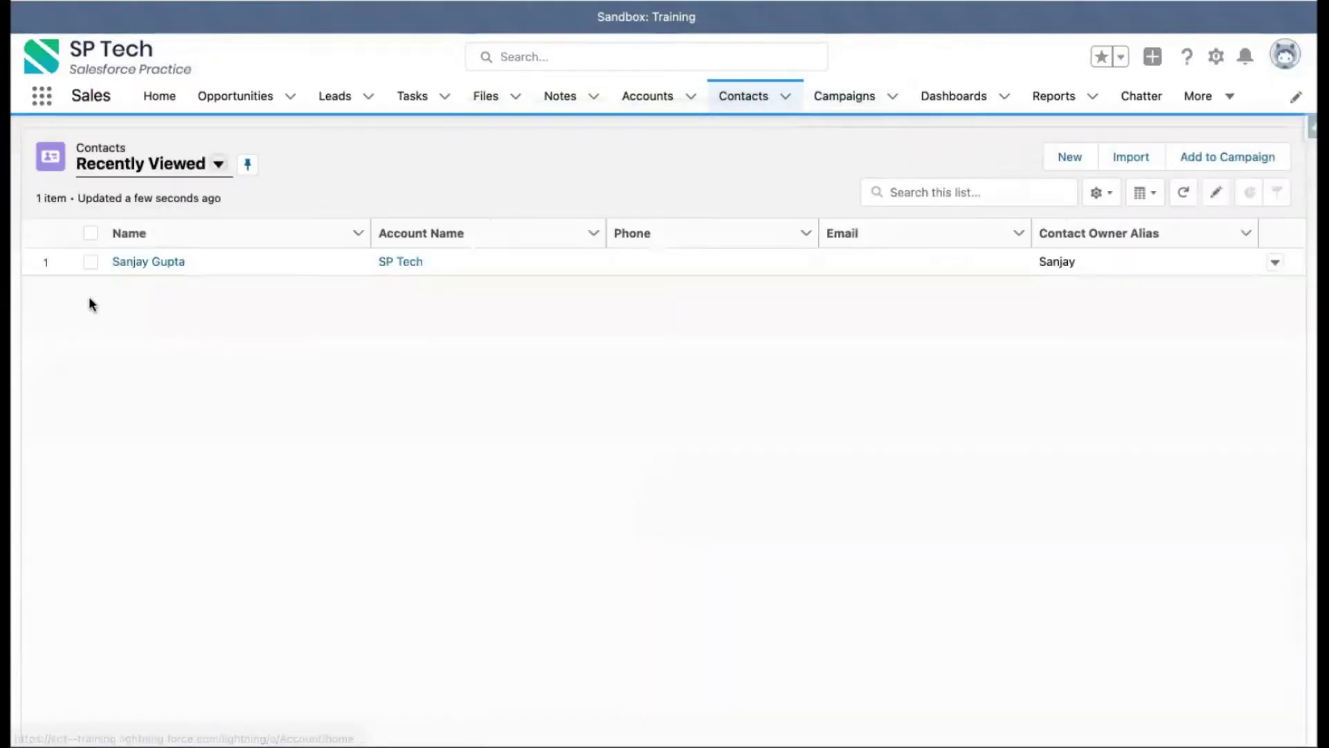
{"action": "left_click", "coordinate": [160, 261]}
{"action": "left_click", "coordinate": [172, 297]}
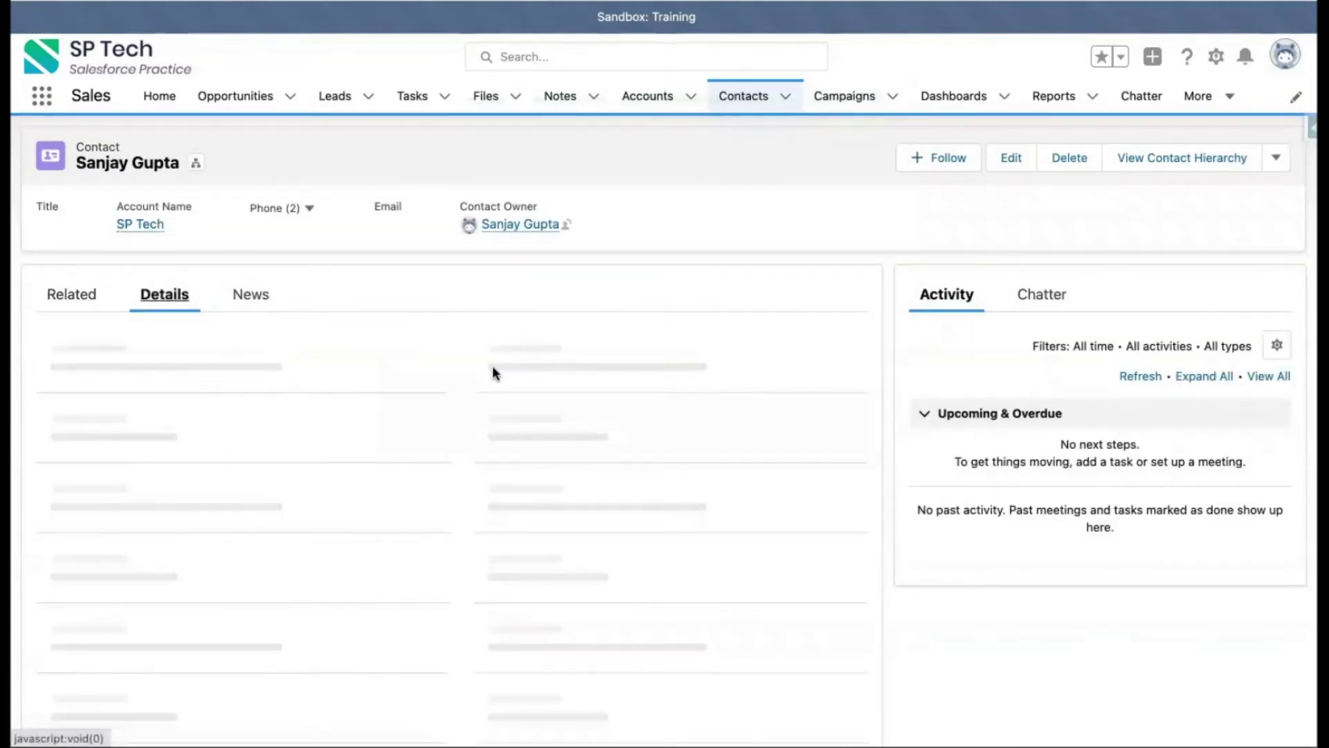
{"action": "scroll", "coordinate": [516, 391], "scroll_direction": "down", "scroll_amount": 2}
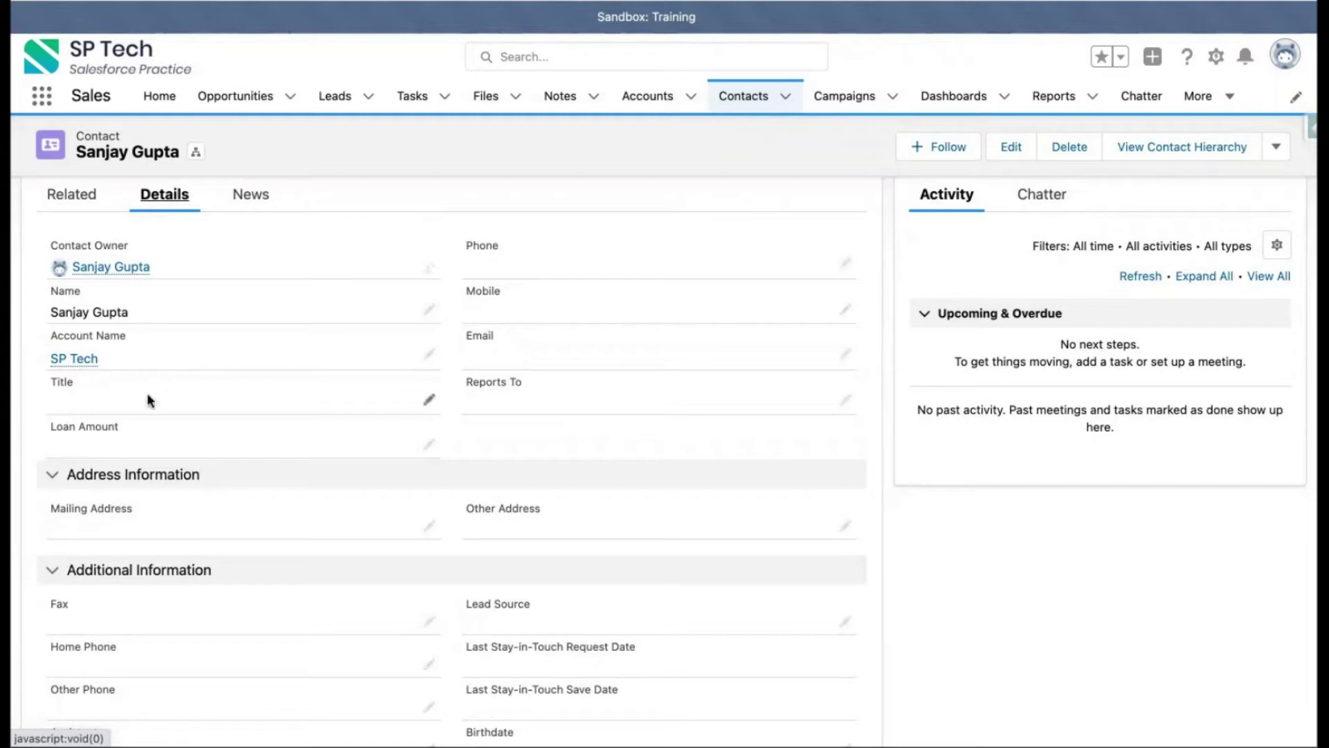
{"action": "scroll", "coordinate": [323, 505], "scroll_direction": "down", "scroll_amount": 5}
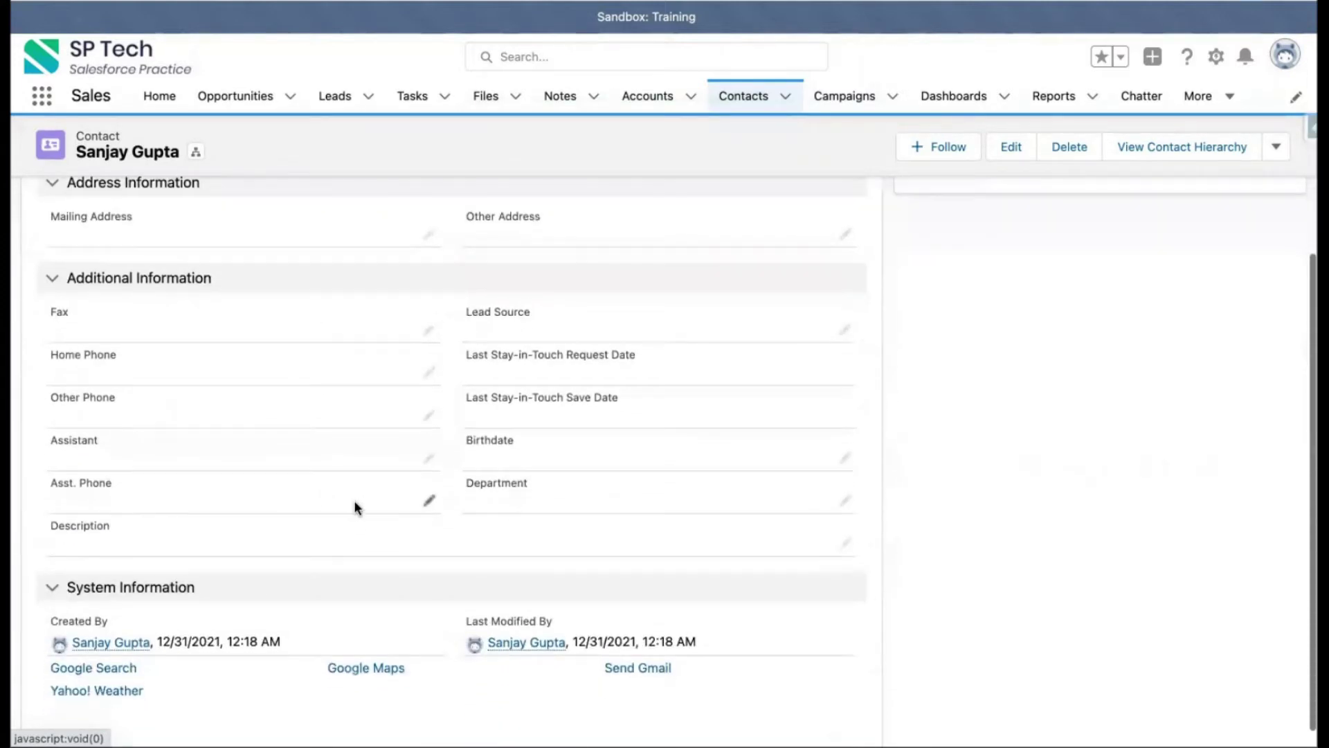
{"action": "scroll", "coordinate": [604, 515], "scroll_direction": "up", "scroll_amount": 7}
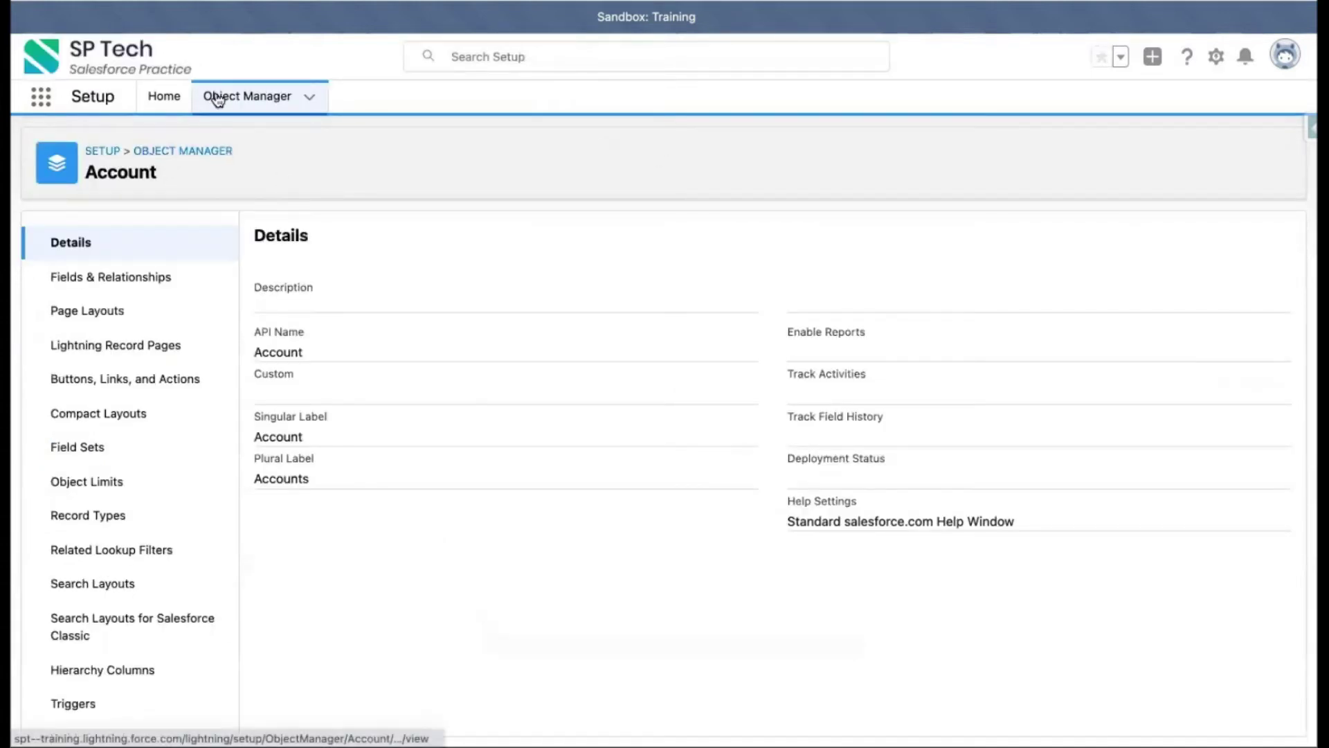
Step: Return to the full Object Manager list and expand the Create menu
{"action": "left_click", "coordinate": [218, 99]}
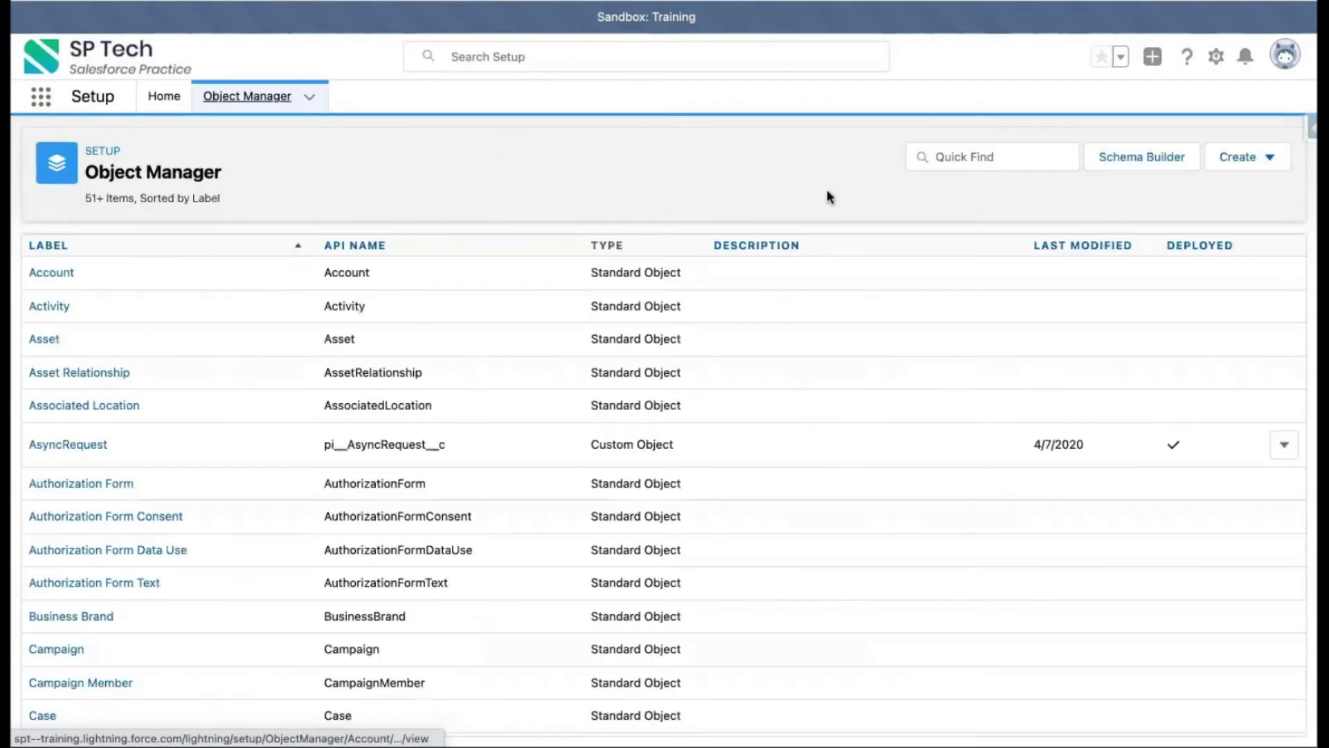
{"action": "left_click", "coordinate": [1272, 160]}
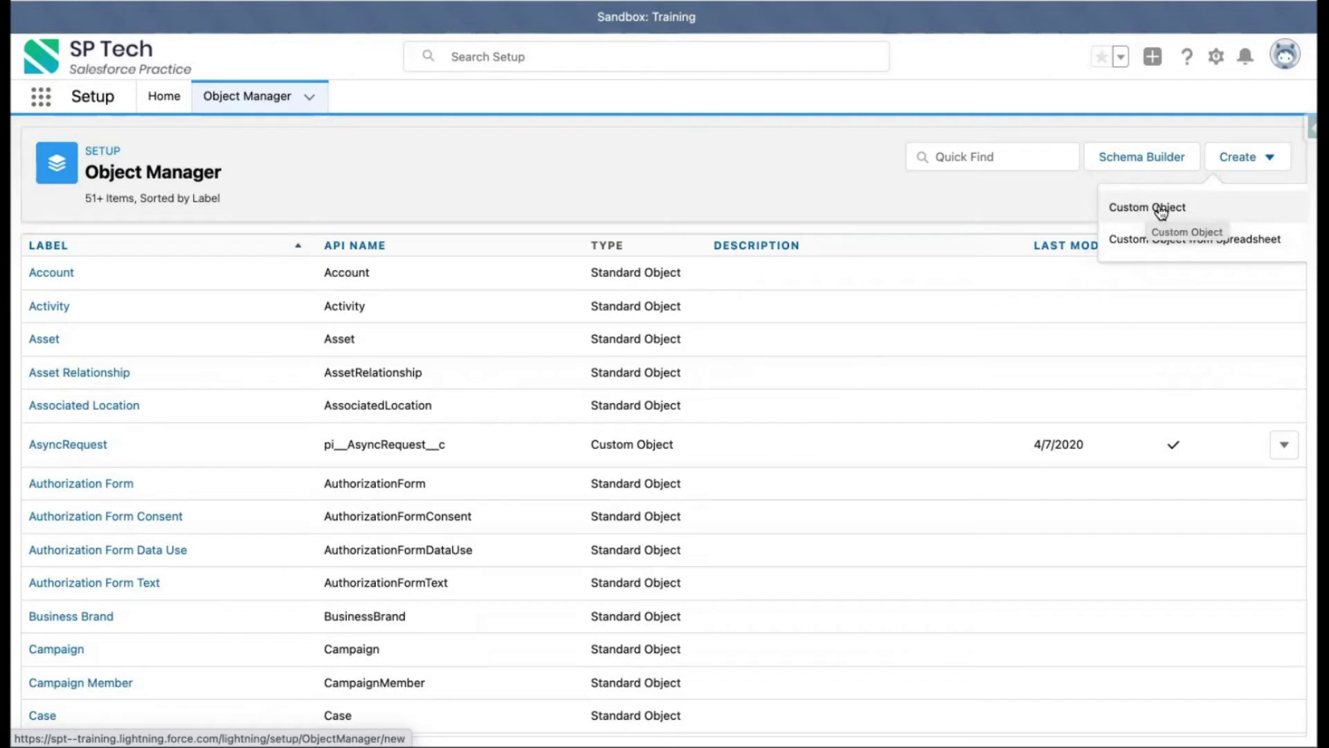
Step: Start a new Custom Object with the Label 'Employee'
{"action": "left_click", "coordinate": [1161, 211]}
{"action": "left_click", "coordinate": [335, 388]}
{"action": "type", "text": "E"}
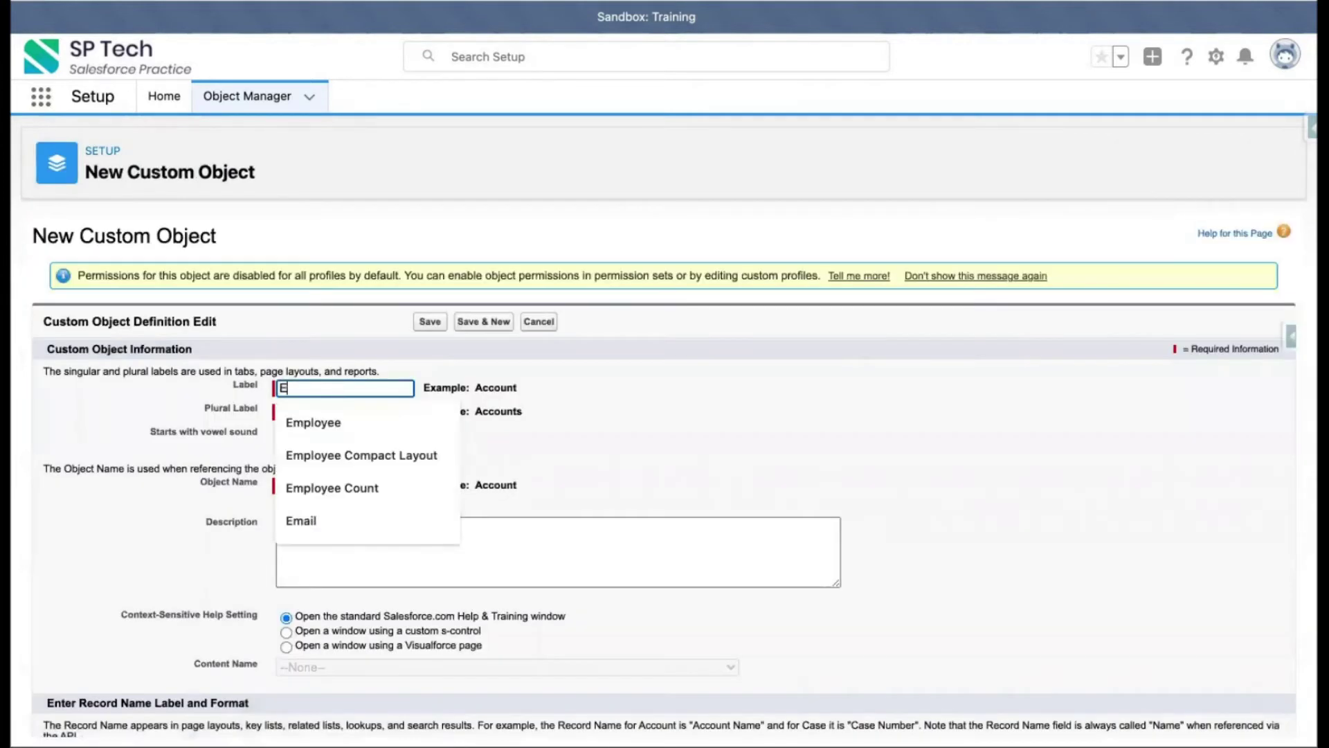
{"action": "type", "text": "mploye"}
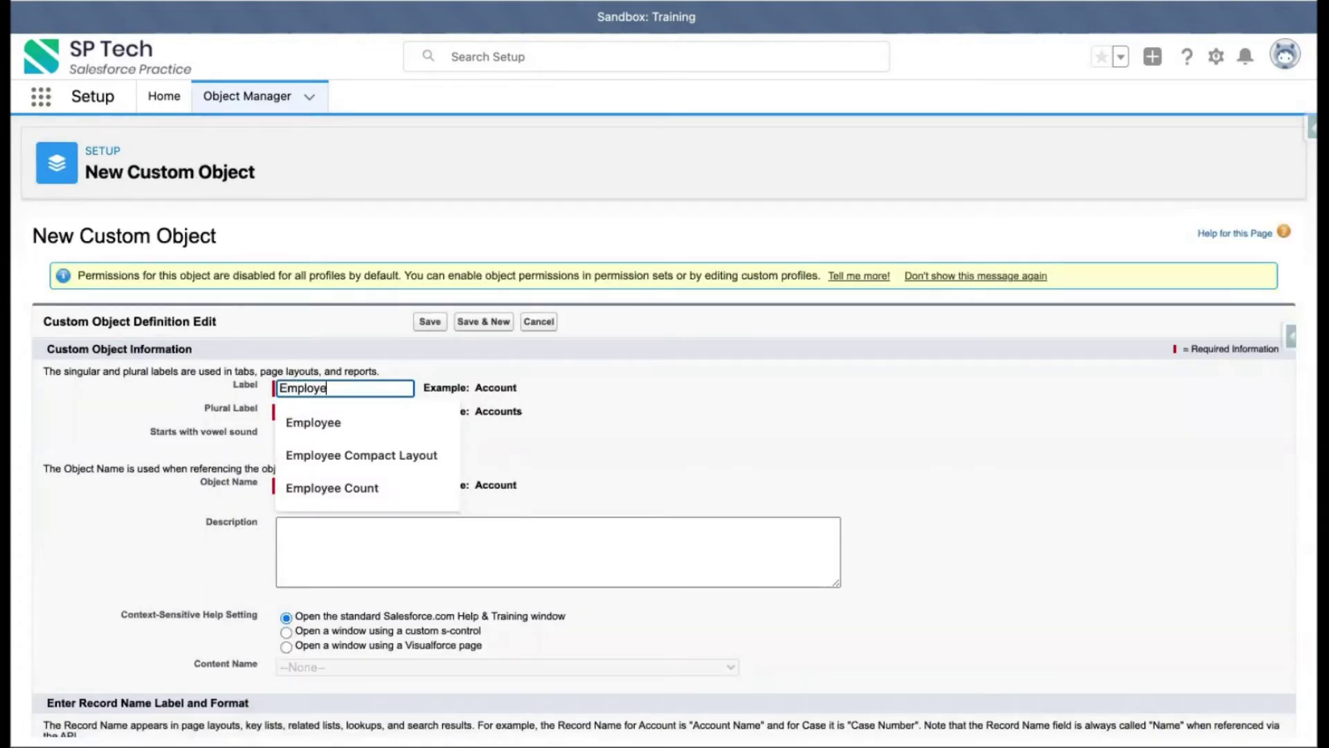
{"action": "type", "text": "e"}
{"action": "left_click", "coordinate": [526, 446]}
{"action": "scroll", "coordinate": [521, 450], "scroll_direction": "down", "scroll_amount": 1}
{"action": "scroll", "coordinate": [522, 450], "scroll_direction": "down", "scroll_amount": 2}
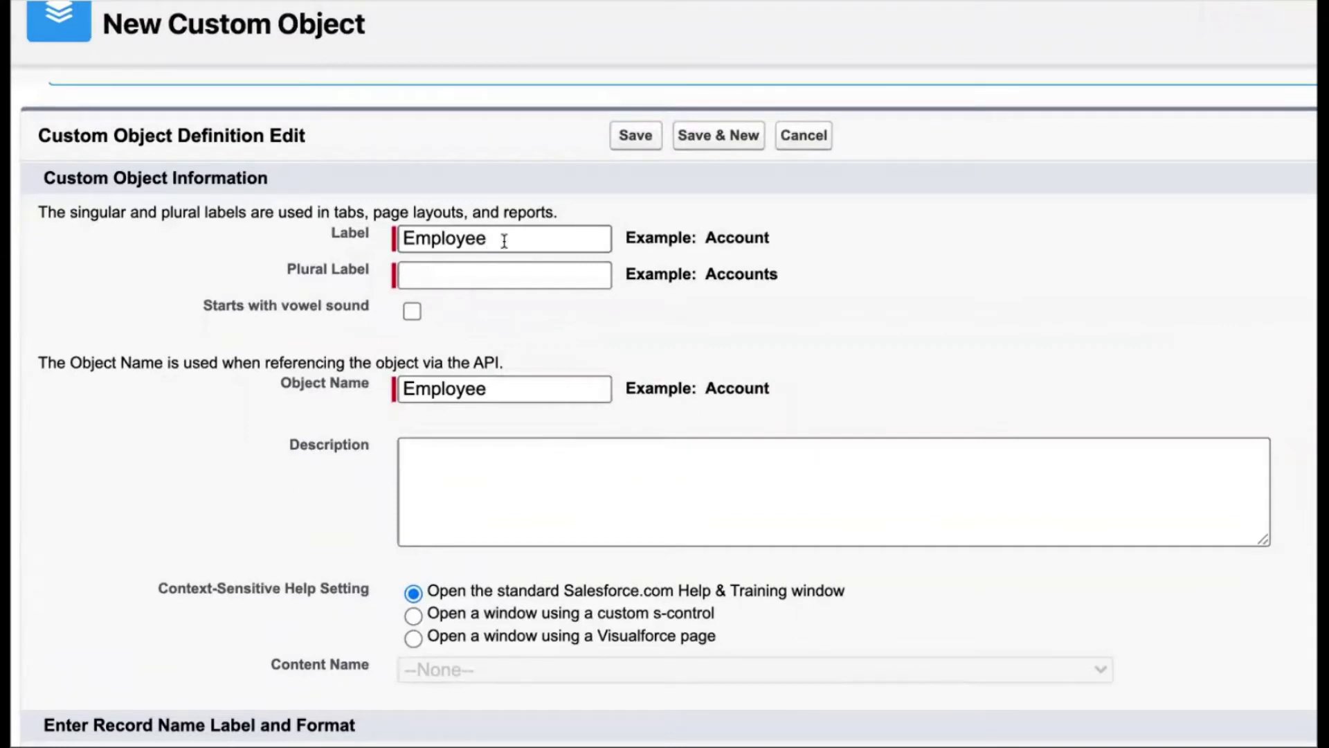
Step: Set the Plural Label to 'Employees' and check the auto-filled Object Name 'Employee'
{"action": "left_click", "coordinate": [469, 274]}
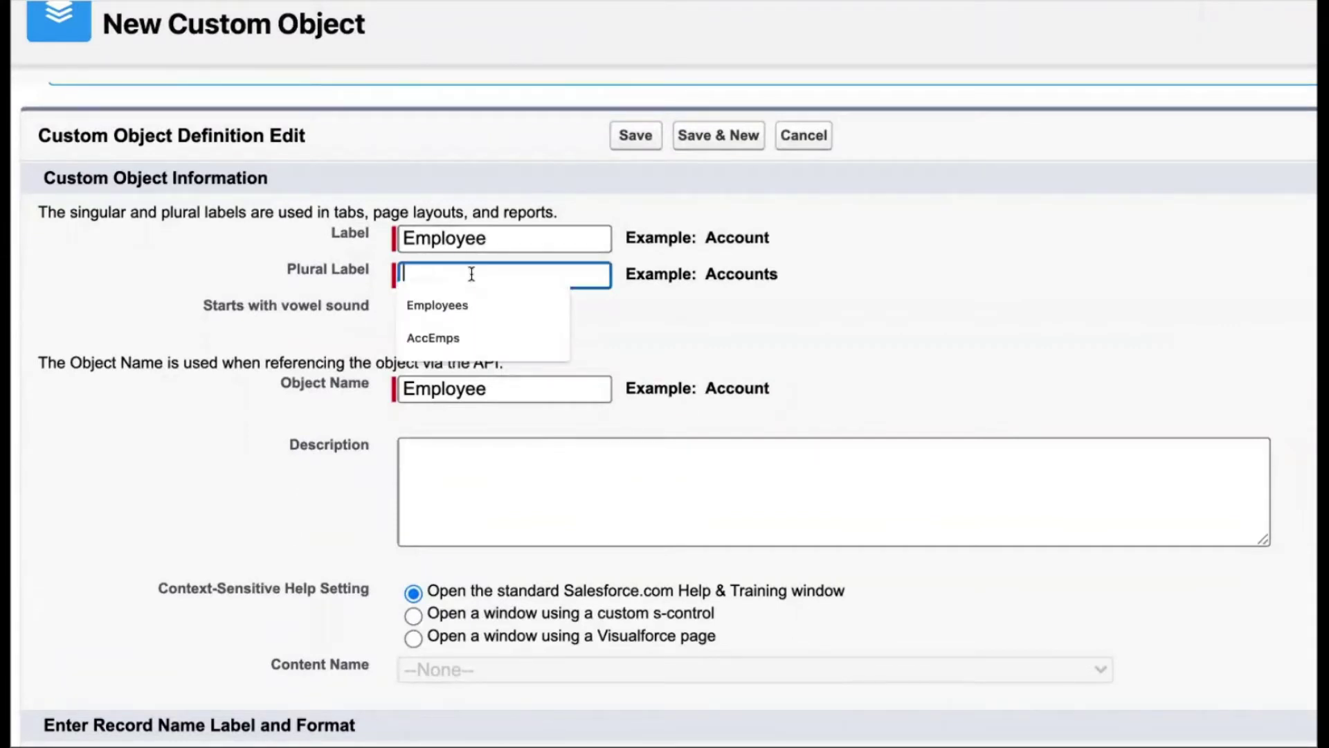
{"action": "left_click", "coordinate": [468, 304]}
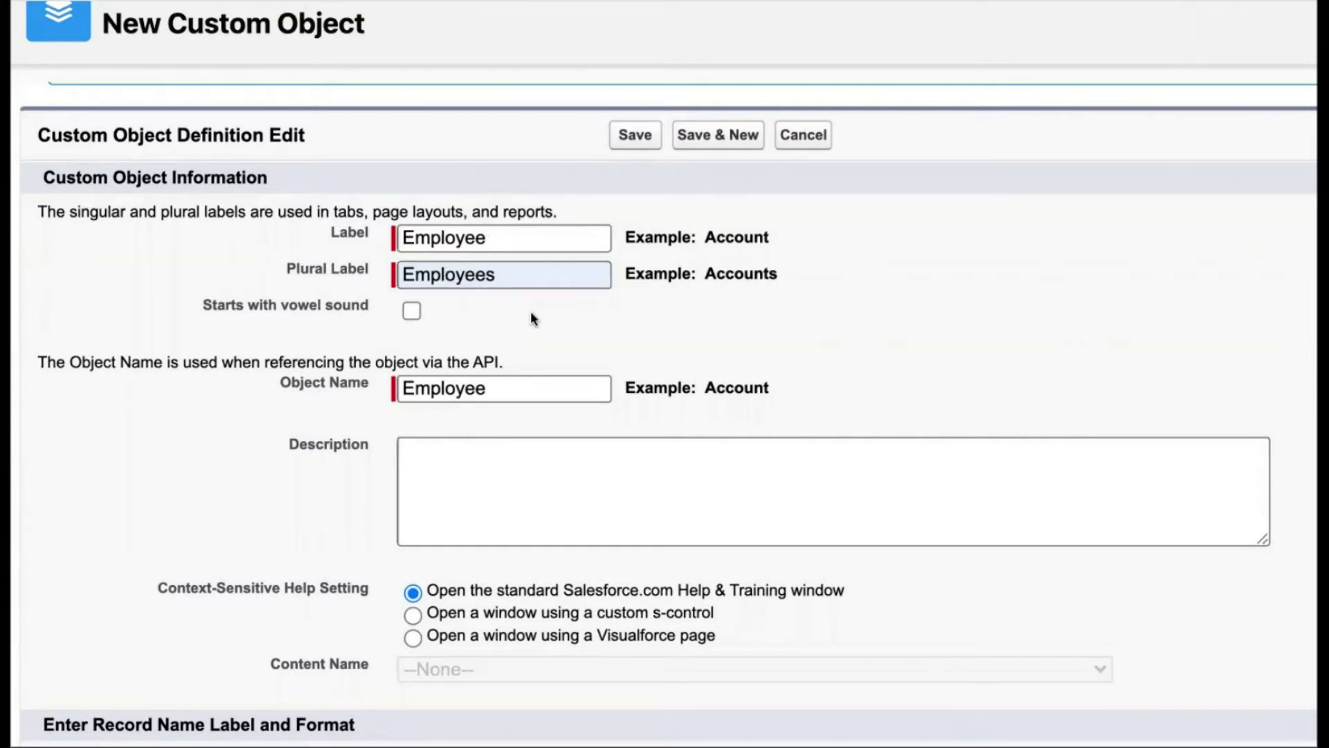
{"action": "scroll", "coordinate": [534, 315], "scroll_direction": "down", "scroll_amount": 2}
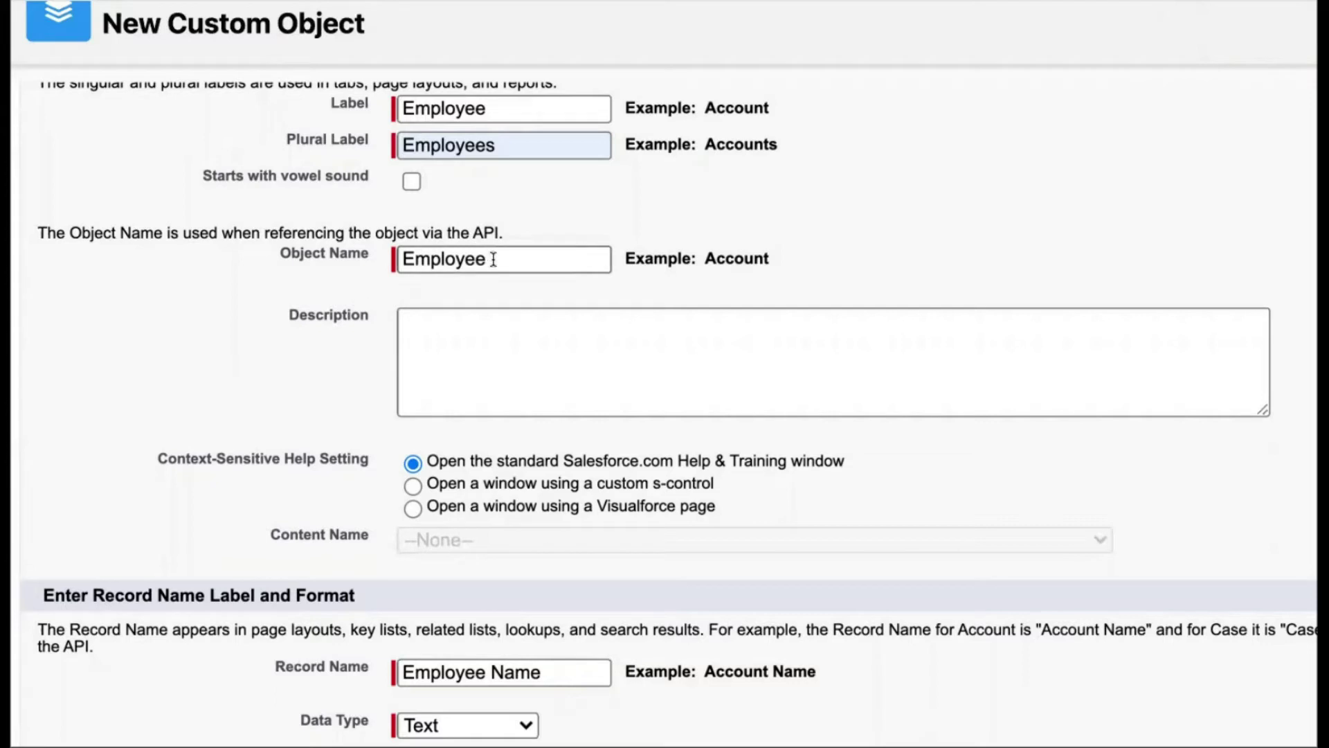
{"action": "double_click", "coordinate": [485, 233]}
{"action": "left_click", "coordinate": [537, 235]}
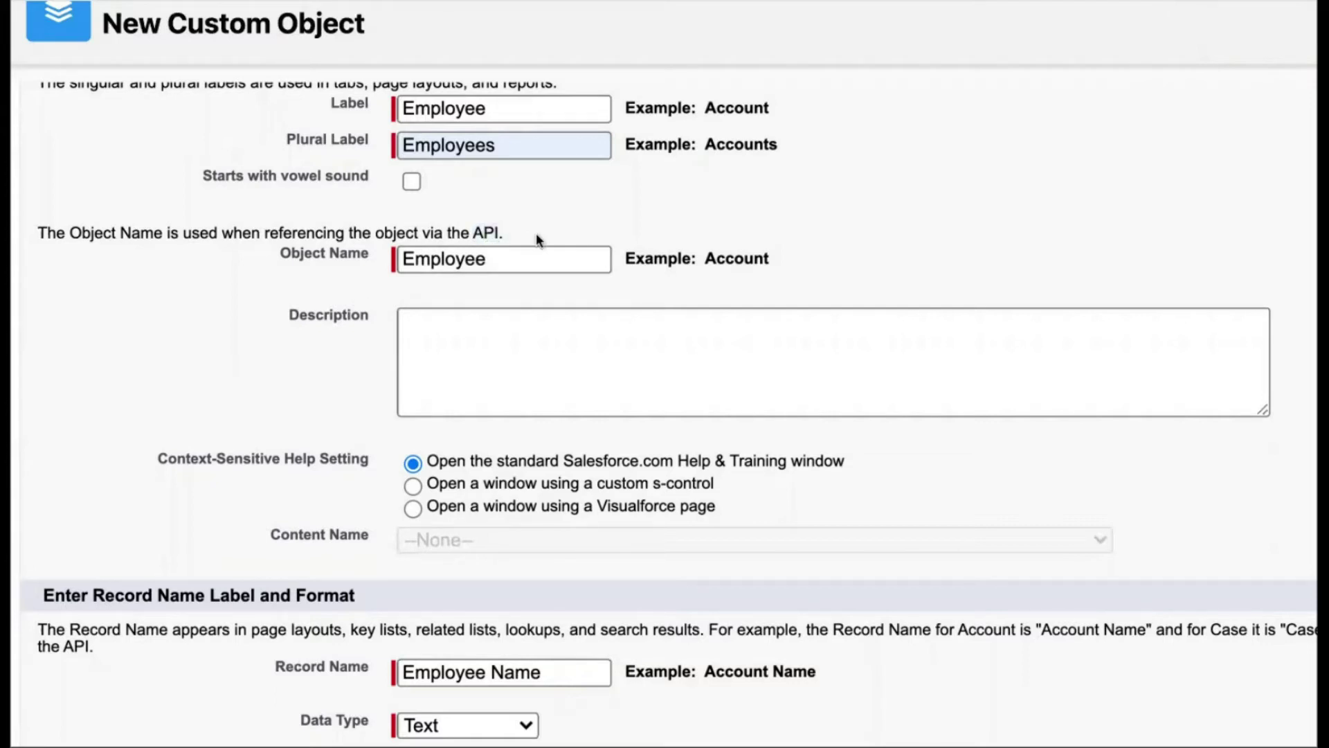
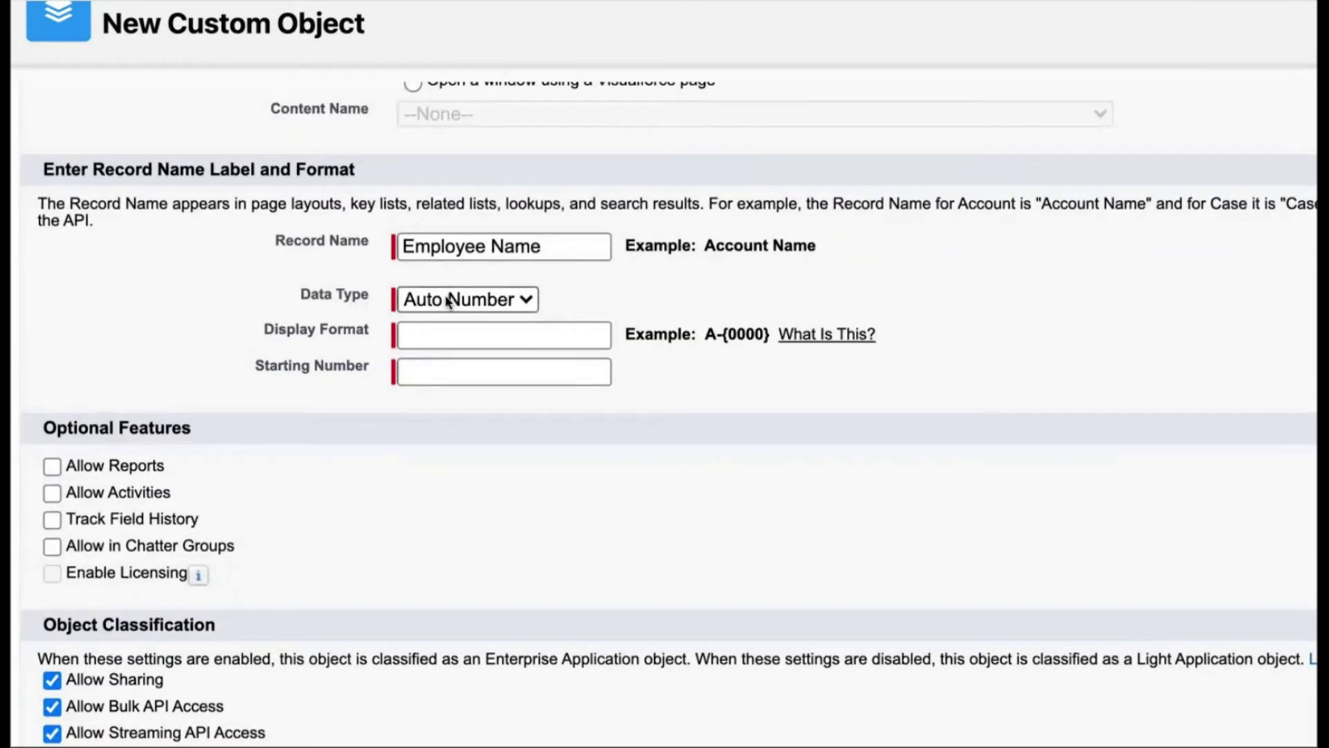
Step: Set the record display format to E-{0000} with starting number 01
{"action": "left_click", "coordinate": [453, 333]}
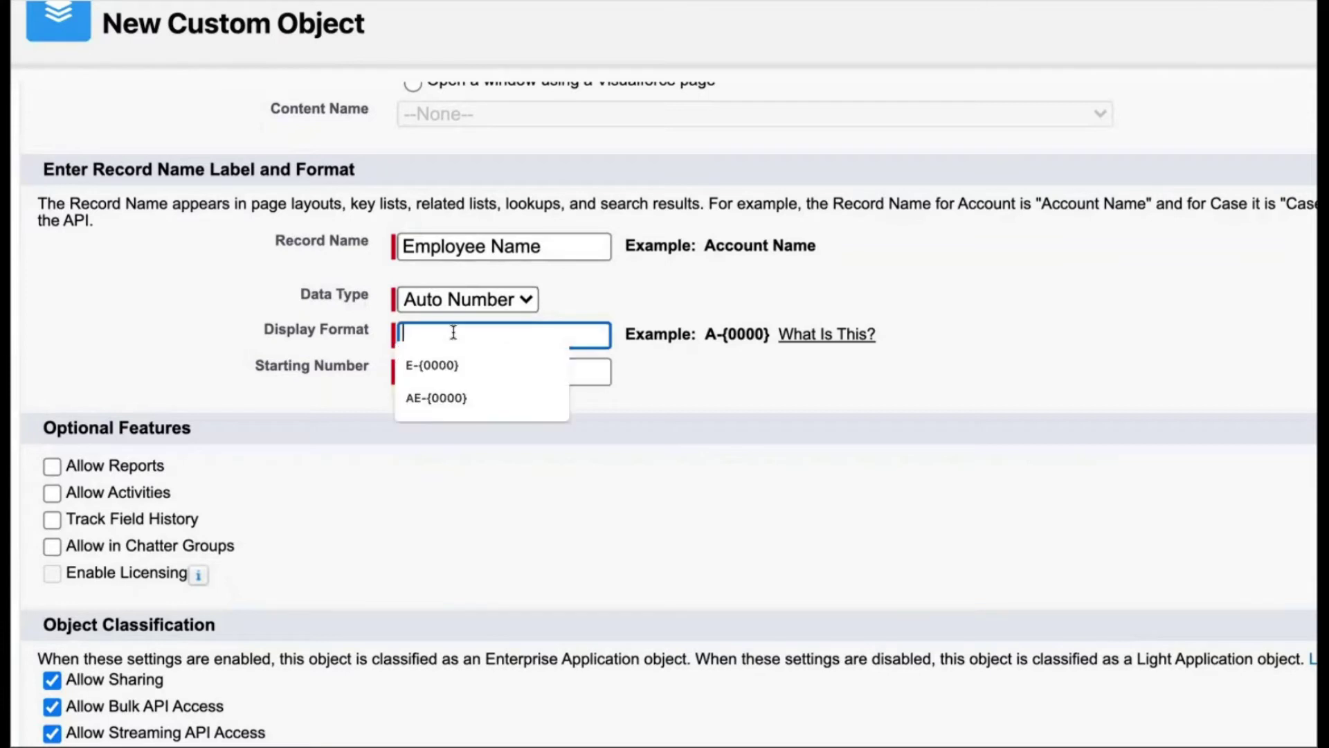
{"action": "left_click", "coordinate": [451, 363]}
{"action": "left_click", "coordinate": [422, 335]}
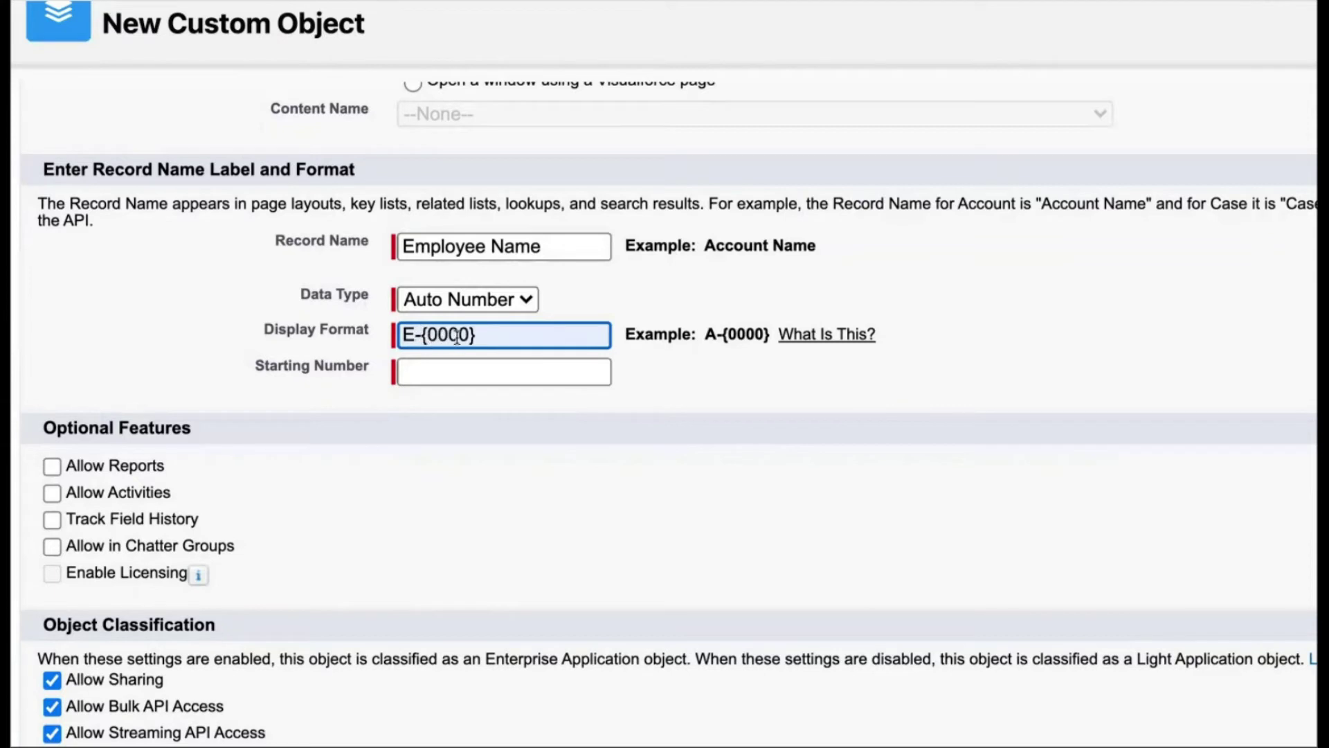
{"action": "left_click", "coordinate": [751, 354]}
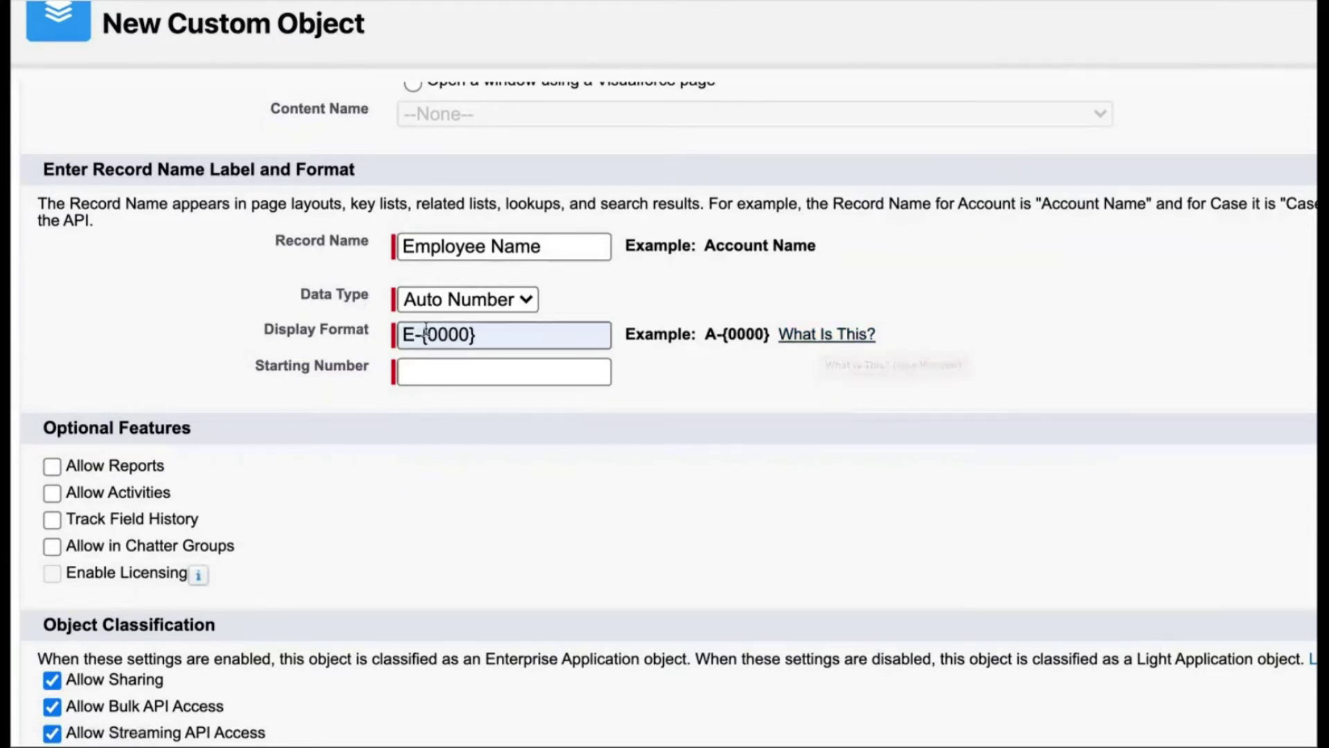
{"action": "left_click", "coordinate": [431, 371]}
{"action": "left_click", "coordinate": [431, 394]}
{"action": "left_click", "coordinate": [663, 390]}
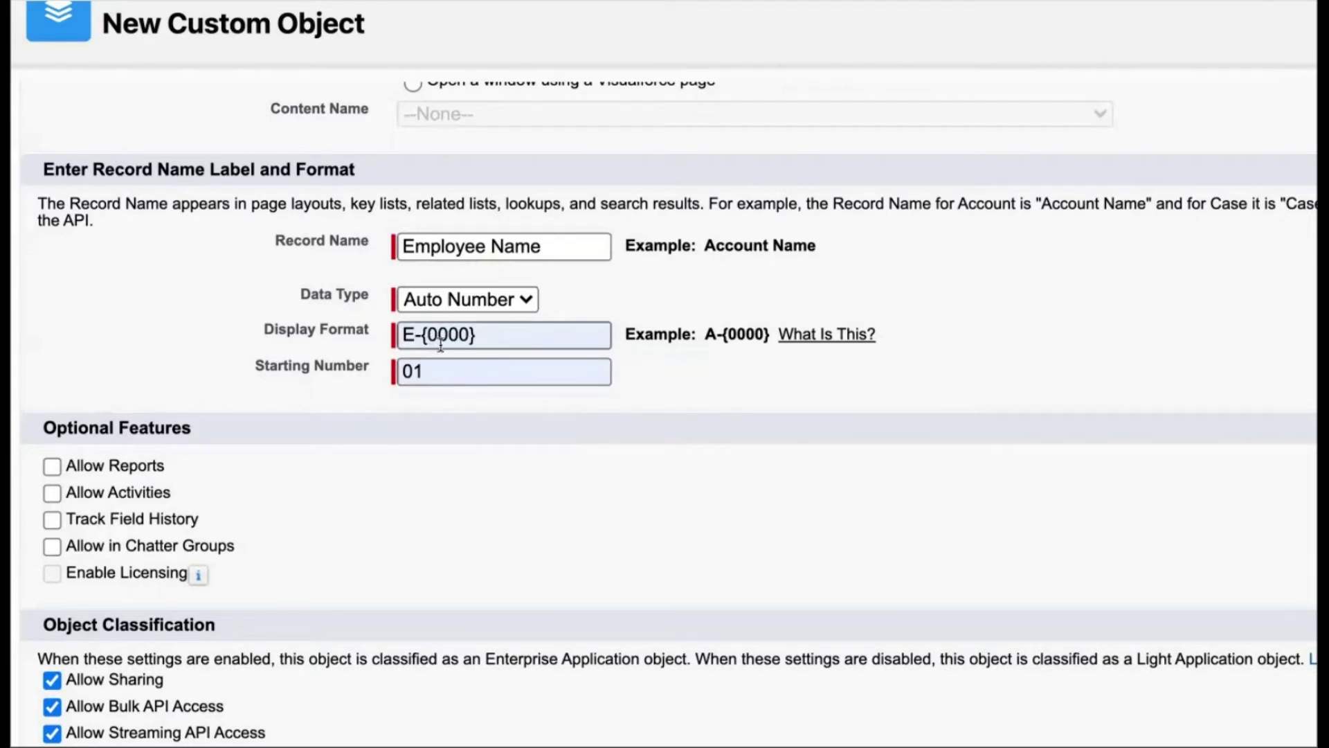
Step: Rename the record name field to Employee Number
{"action": "scroll", "coordinate": [474, 346], "scroll_direction": "down", "scroll_amount": 2}
{"action": "double_click", "coordinate": [512, 169]}
{"action": "type", "text": "Number"}
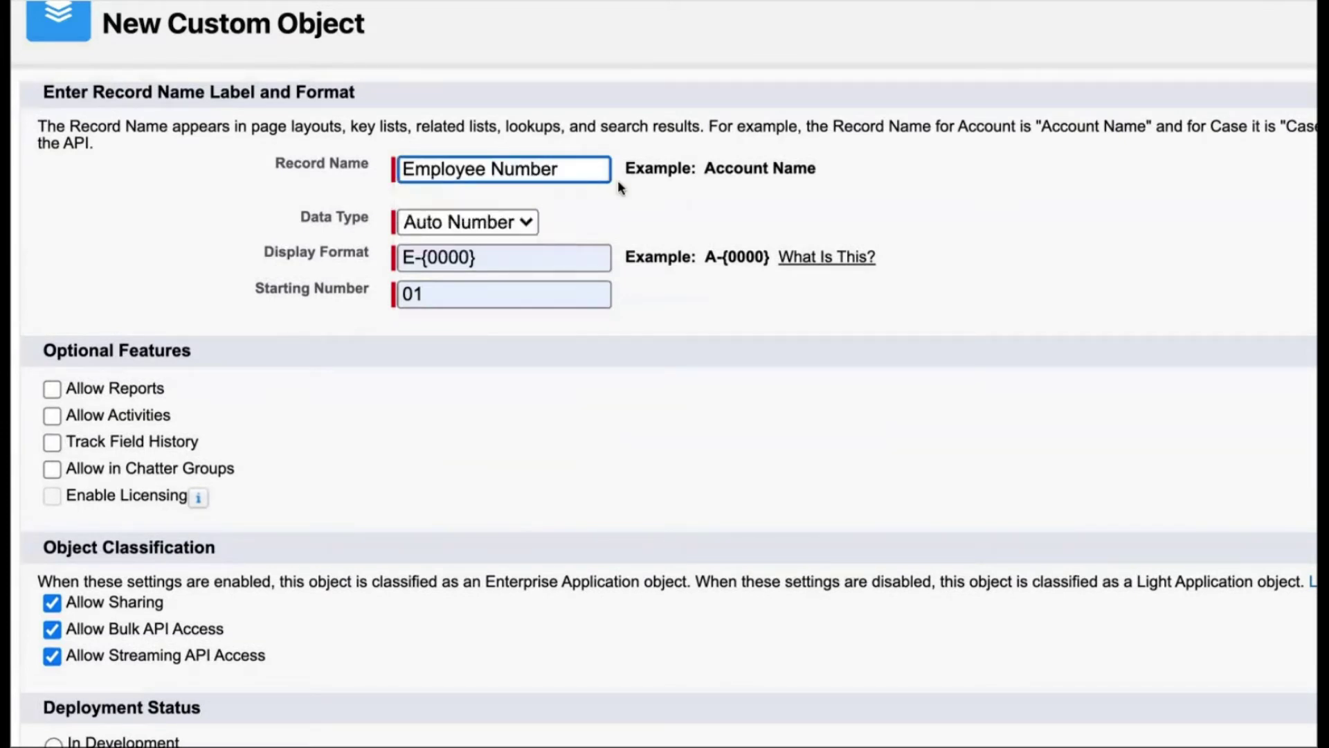
Step: Enable Launch New Custom Tab Wizard, save the Employee object, and pick the Measuring Tape tab style
{"action": "scroll", "coordinate": [198, 255], "scroll_direction": "down", "scroll_amount": 2}
{"action": "scroll", "coordinate": [219, 285], "scroll_direction": "down", "scroll_amount": 1}
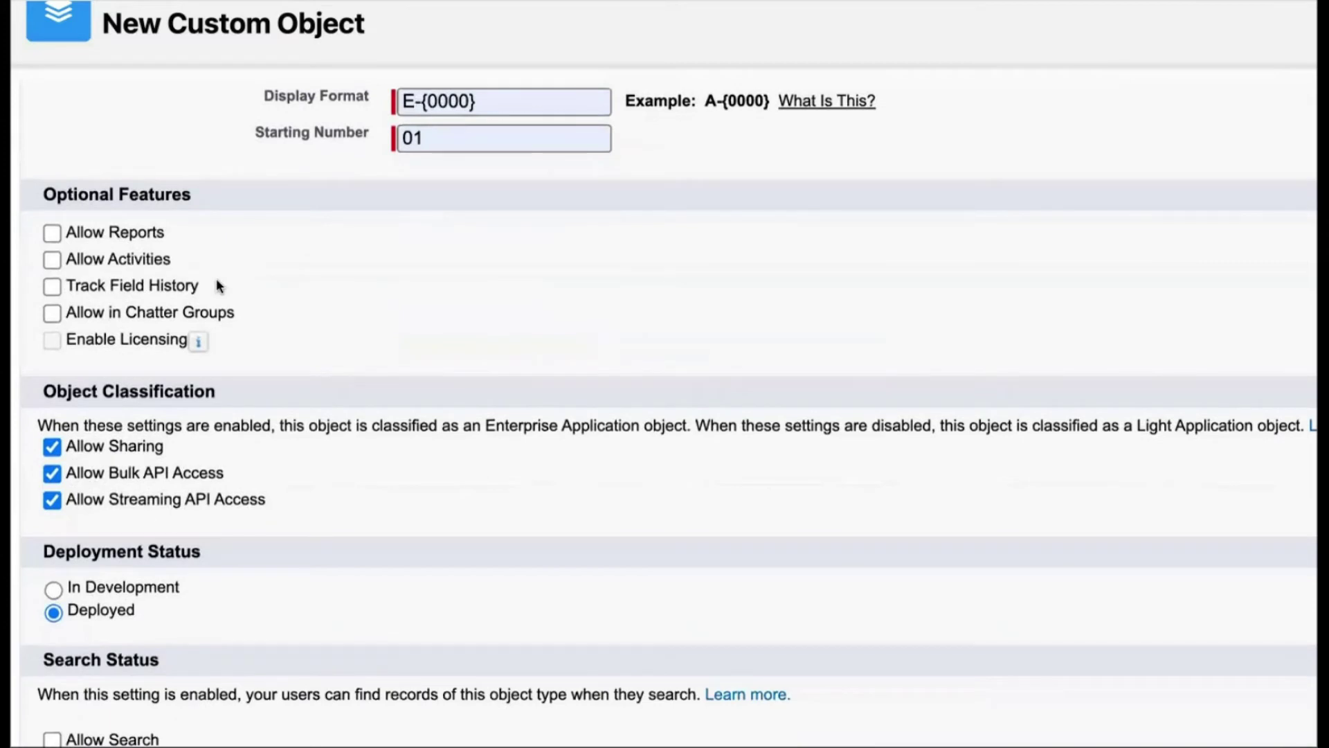
{"action": "scroll", "coordinate": [288, 549], "scroll_direction": "down", "scroll_amount": 1}
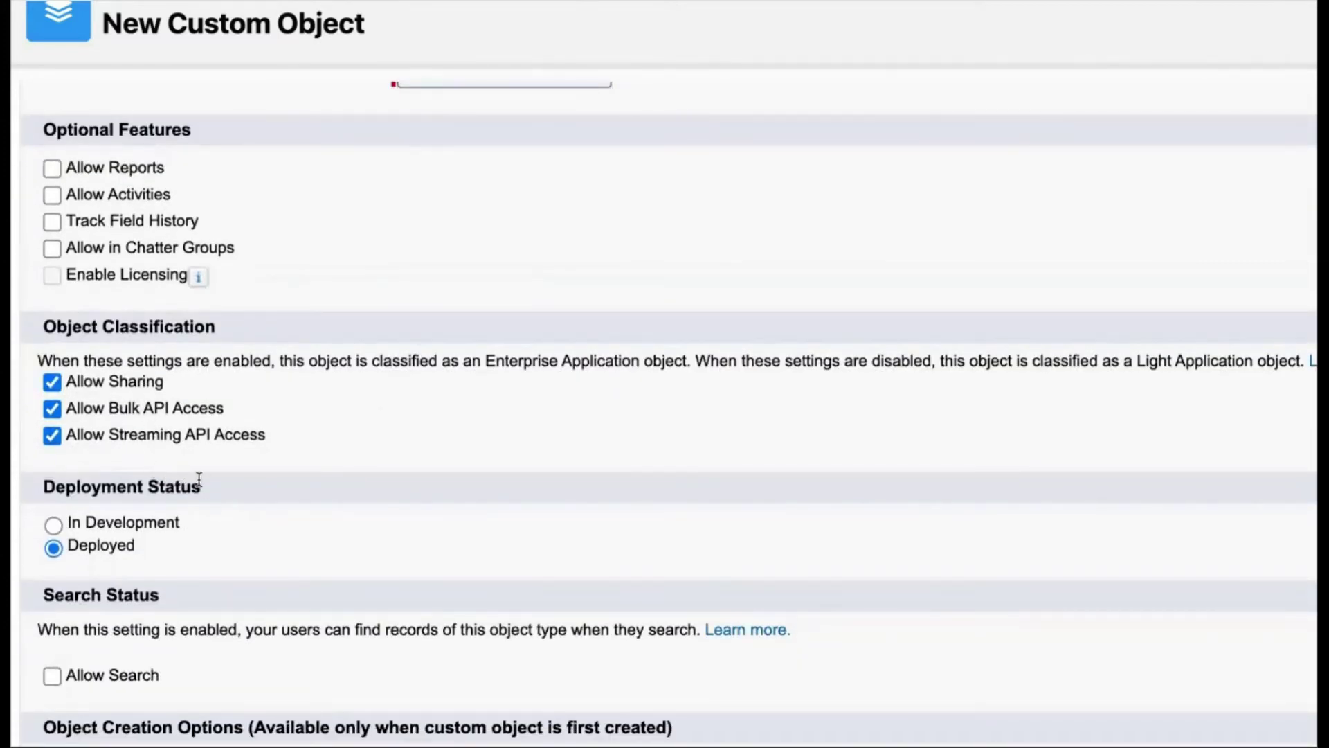
{"action": "scroll", "coordinate": [326, 549], "scroll_direction": "down", "scroll_amount": 3}
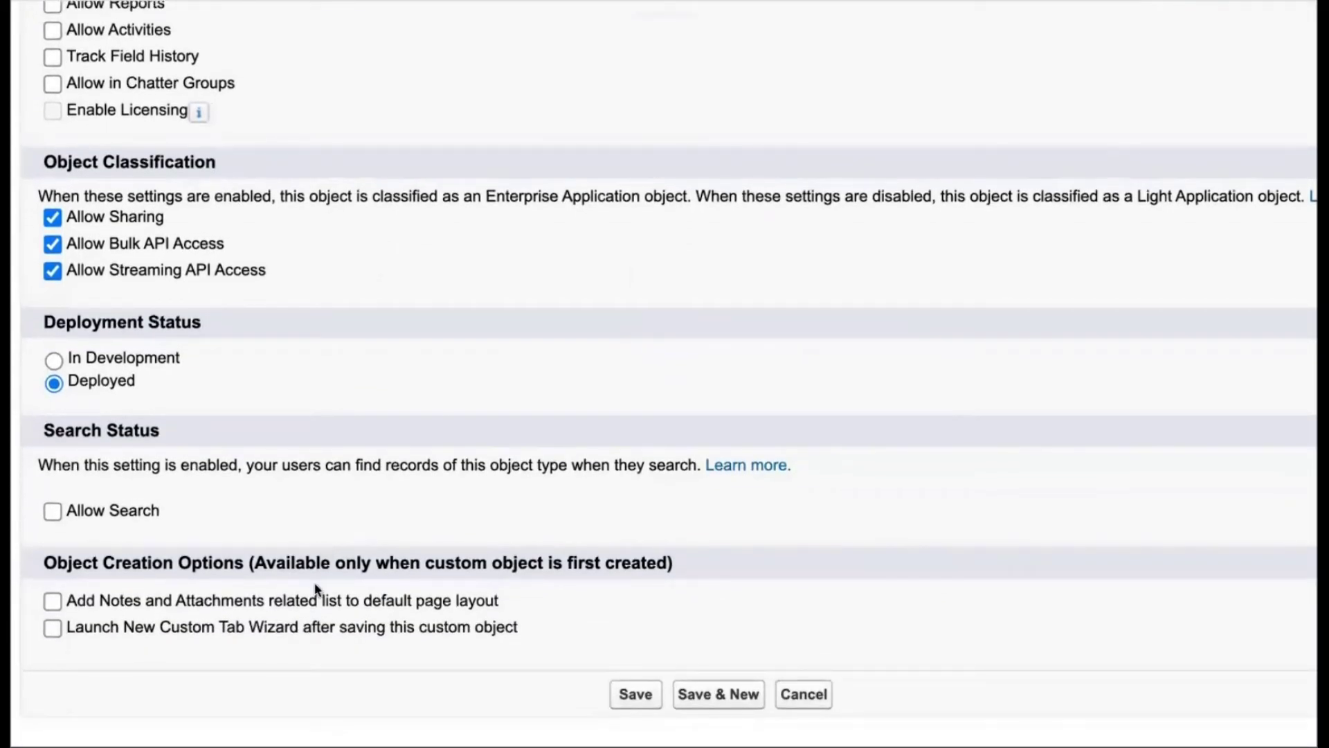
{"action": "left_click", "coordinate": [54, 631]}
{"action": "left_click", "coordinate": [631, 694]}
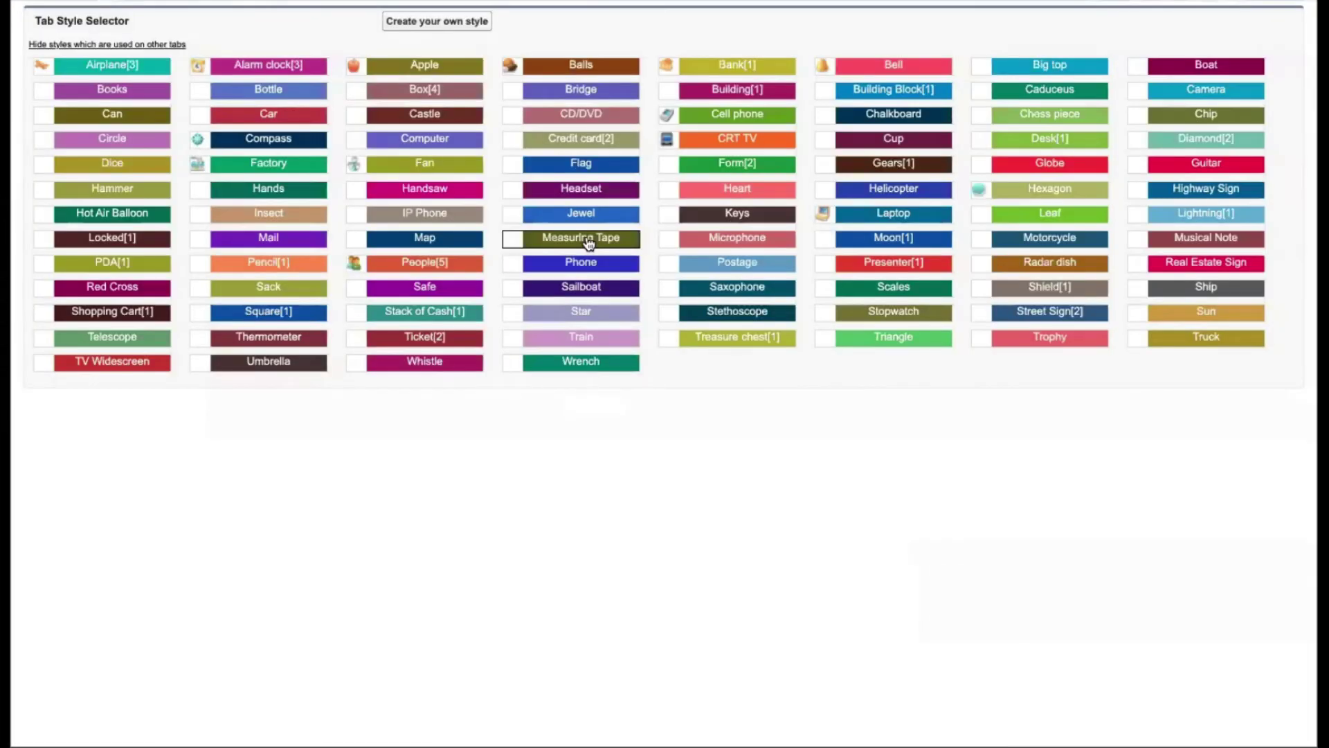
{"action": "left_click", "coordinate": [583, 236]}
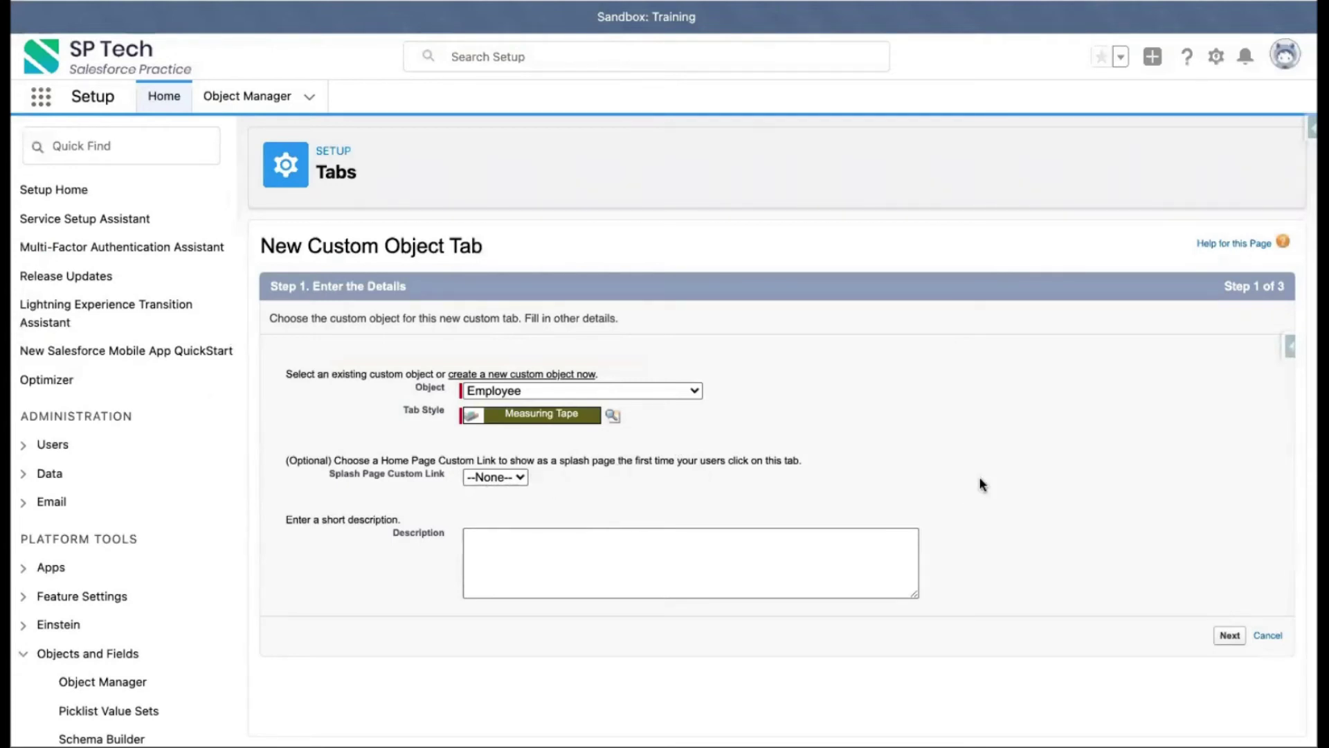
Step: Give the tab the description 'This is a custom tab.' and continue to profile visibility
{"action": "left_click", "coordinate": [508, 554]}
{"action": "type", "text": "This is a custom tab."}
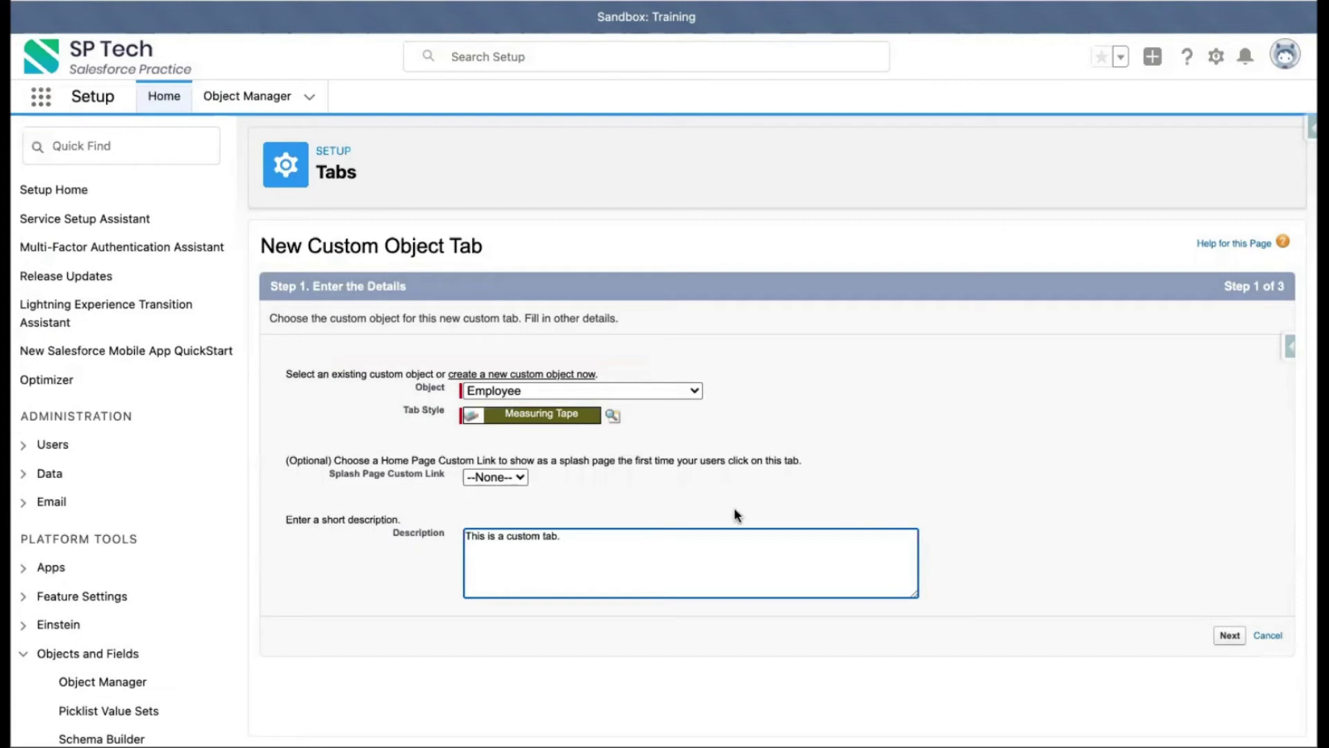
{"action": "left_click", "coordinate": [1229, 635]}
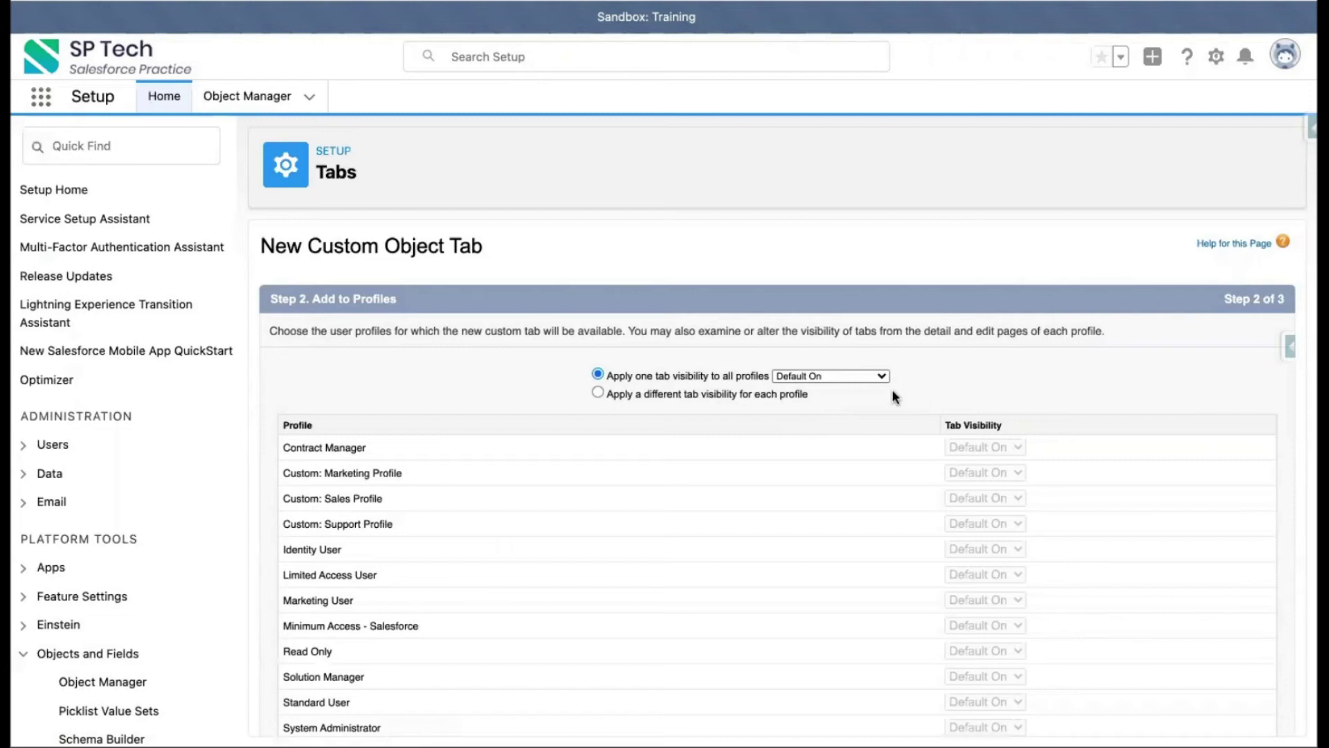
Step: Keep the tab visibility at Default On for all profiles
{"action": "scroll", "coordinate": [867, 397], "scroll_direction": "down", "scroll_amount": 2}
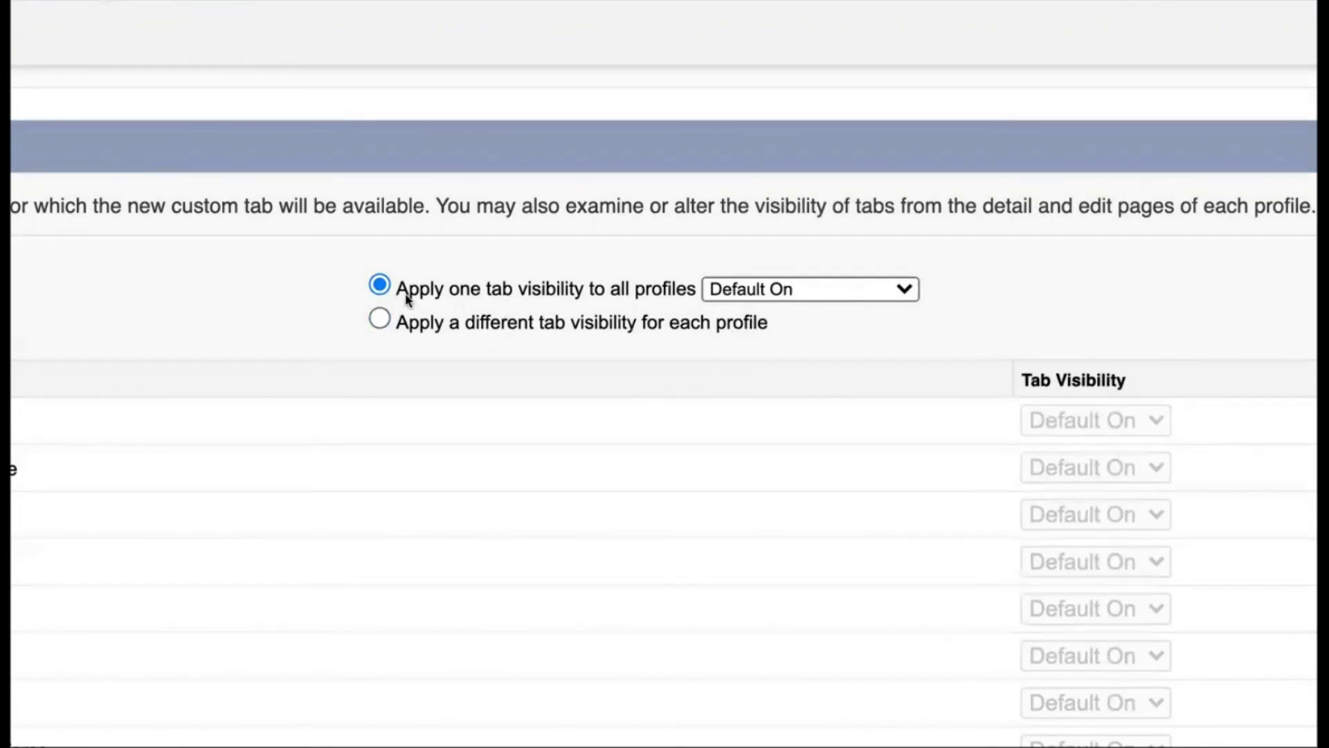
{"action": "left_click", "coordinate": [739, 288]}
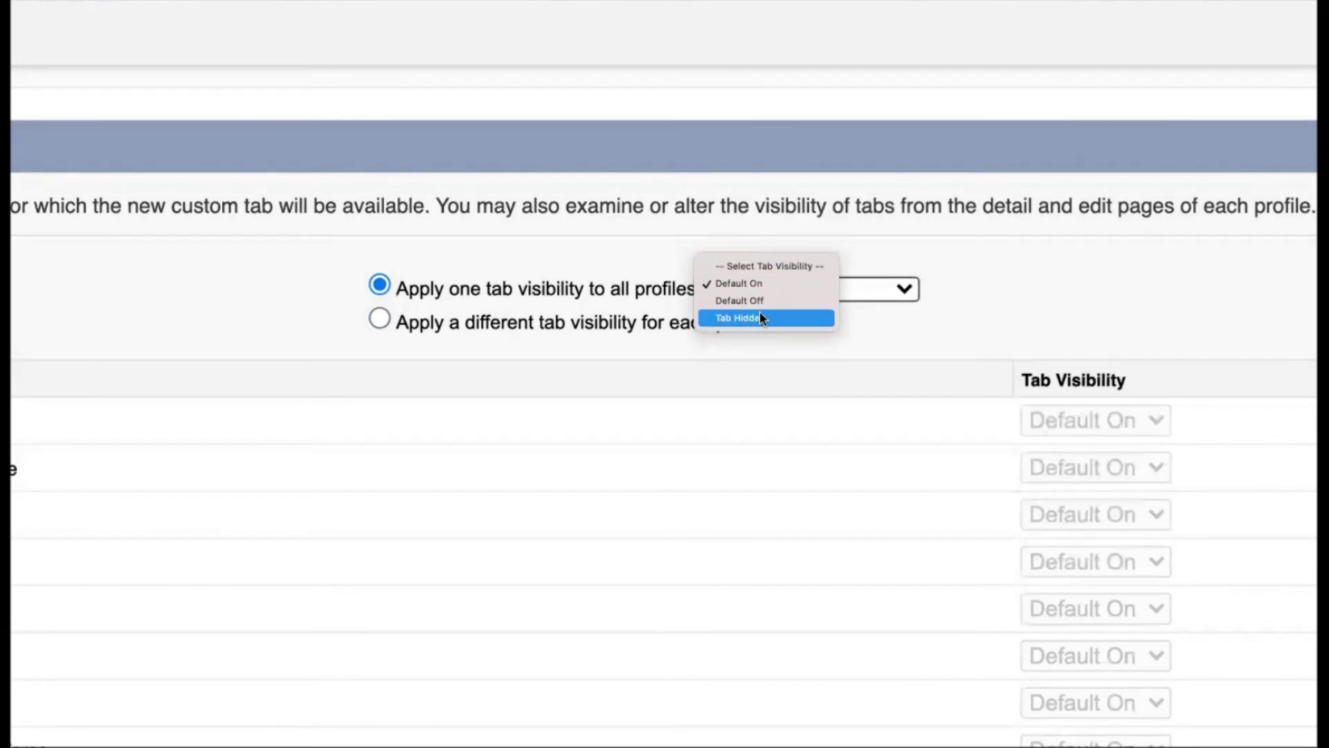
{"action": "left_click", "coordinate": [749, 285]}
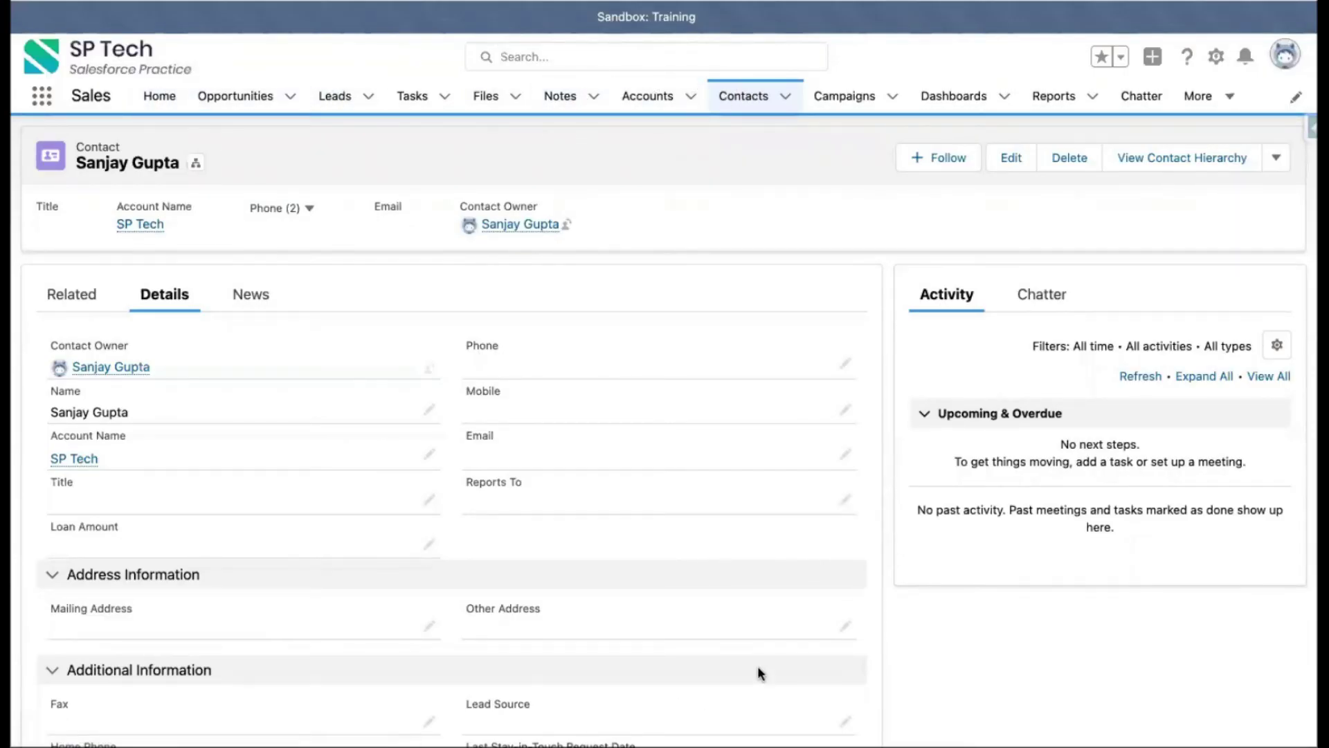
{"action": "left_click", "coordinate": [48, 102]}
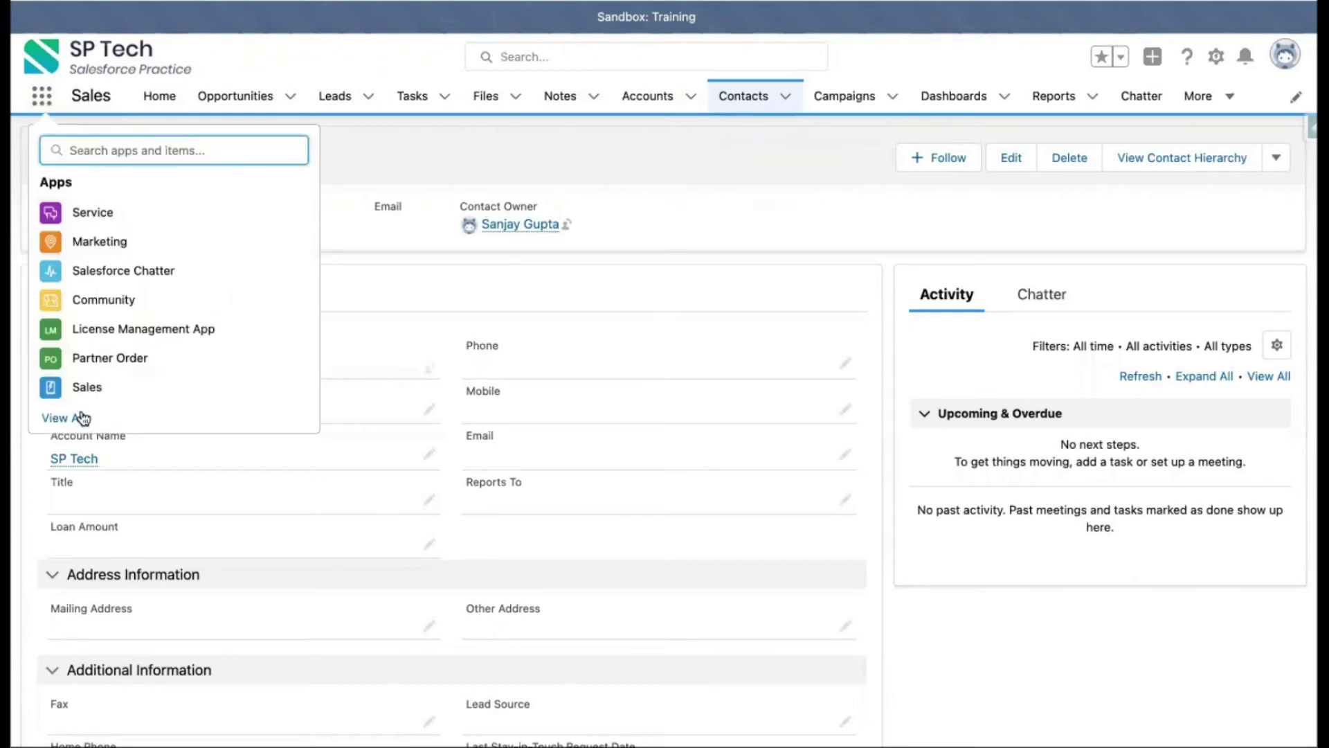
{"action": "left_click", "coordinate": [56, 418]}
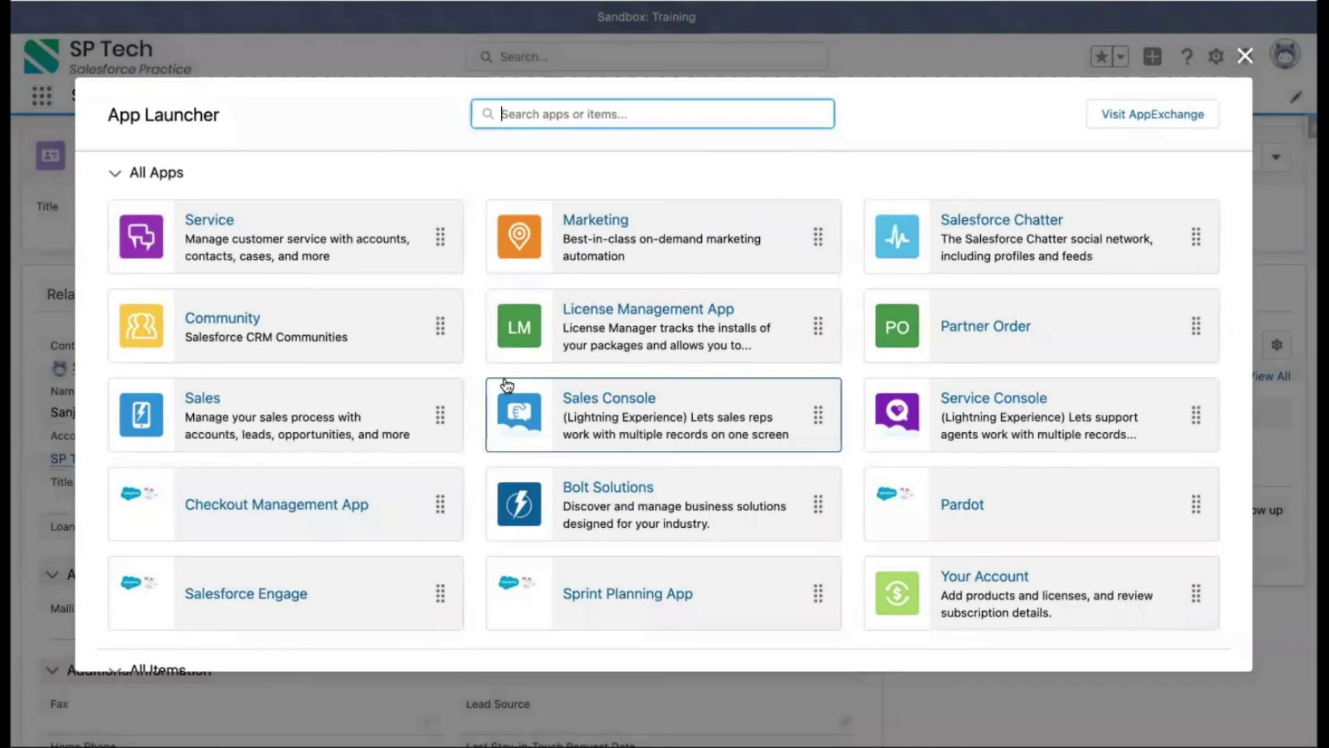
{"action": "scroll", "coordinate": [506, 385], "scroll_direction": "down", "scroll_amount": 6}
{"action": "scroll", "coordinate": [644, 484], "scroll_direction": "down", "scroll_amount": 8}
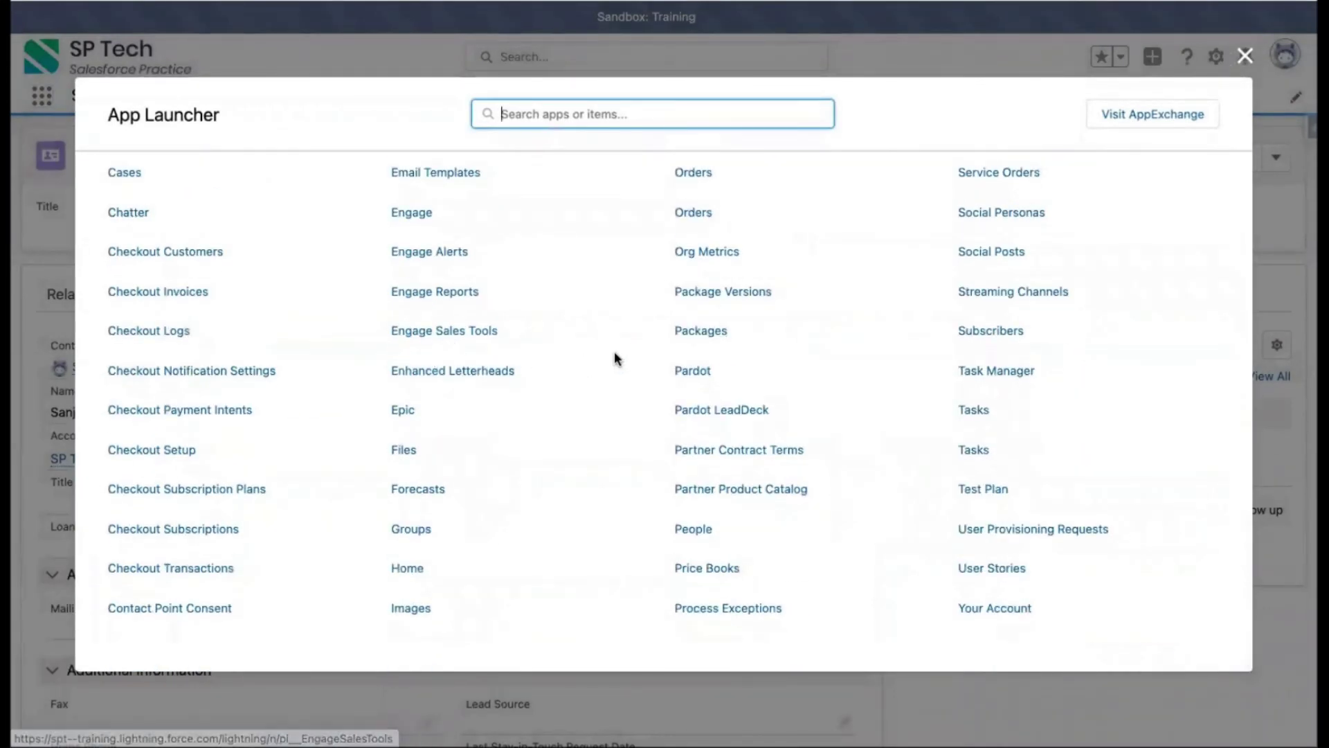
{"action": "scroll", "coordinate": [613, 351], "scroll_direction": "up", "scroll_amount": 4}
{"action": "type", "text": "acc"}
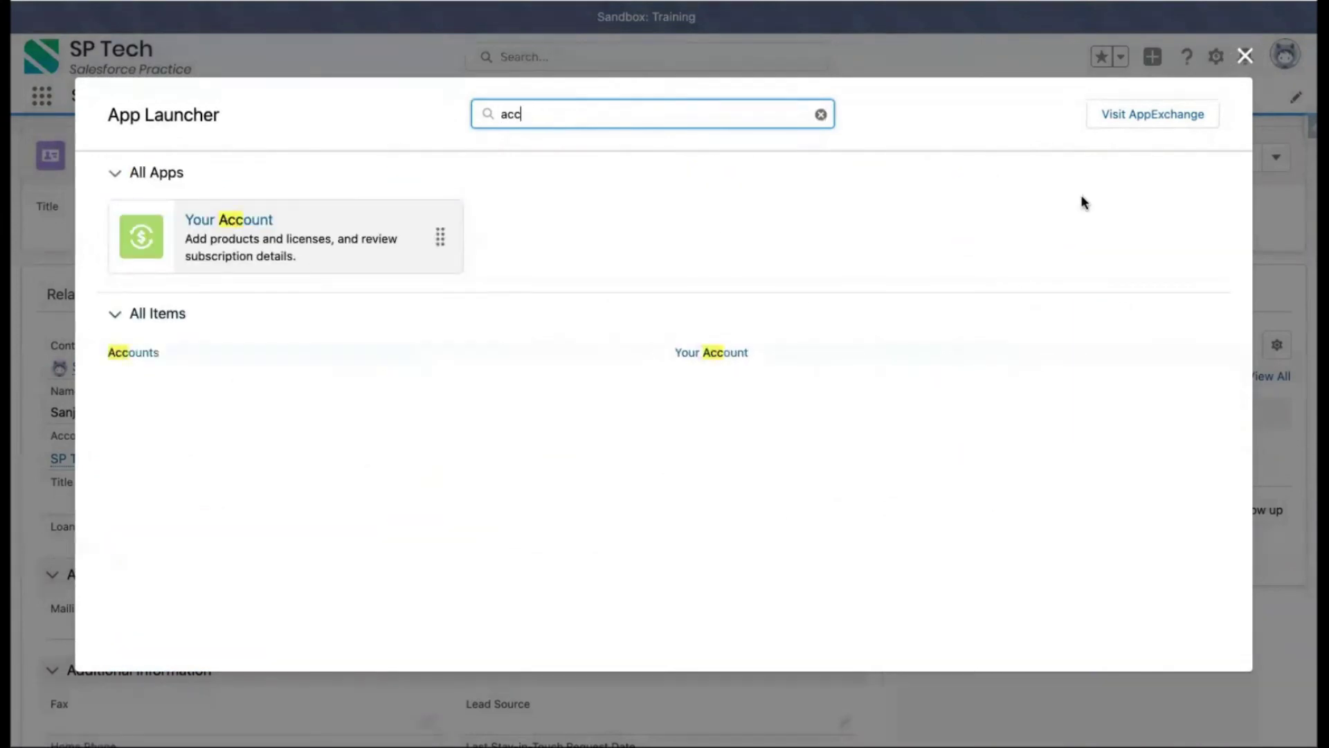
{"action": "left_click", "coordinate": [1245, 56]}
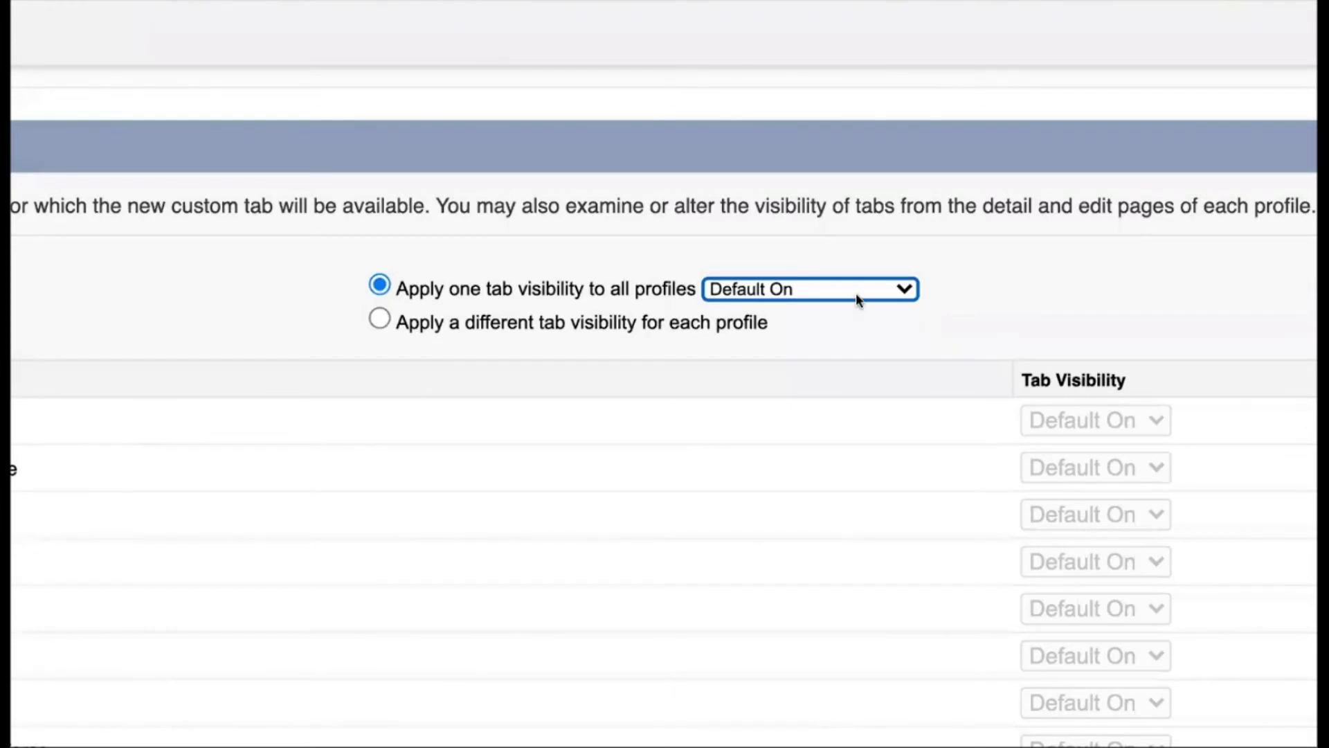
{"action": "left_click", "coordinate": [857, 297]}
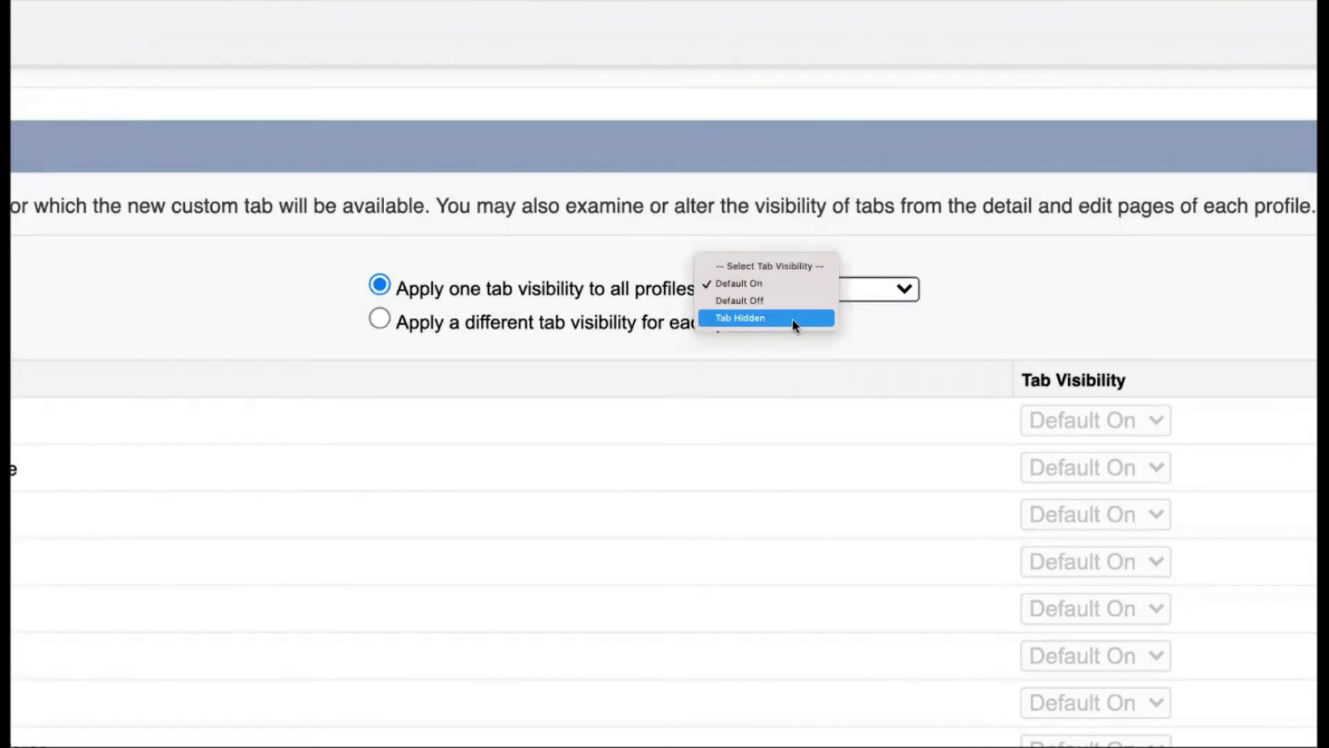
Step: Try per-profile visibility: Custom: Marketing Profile Default Off, Custom: Sales Profile Tab Hidden
{"action": "left_click", "coordinate": [871, 332]}
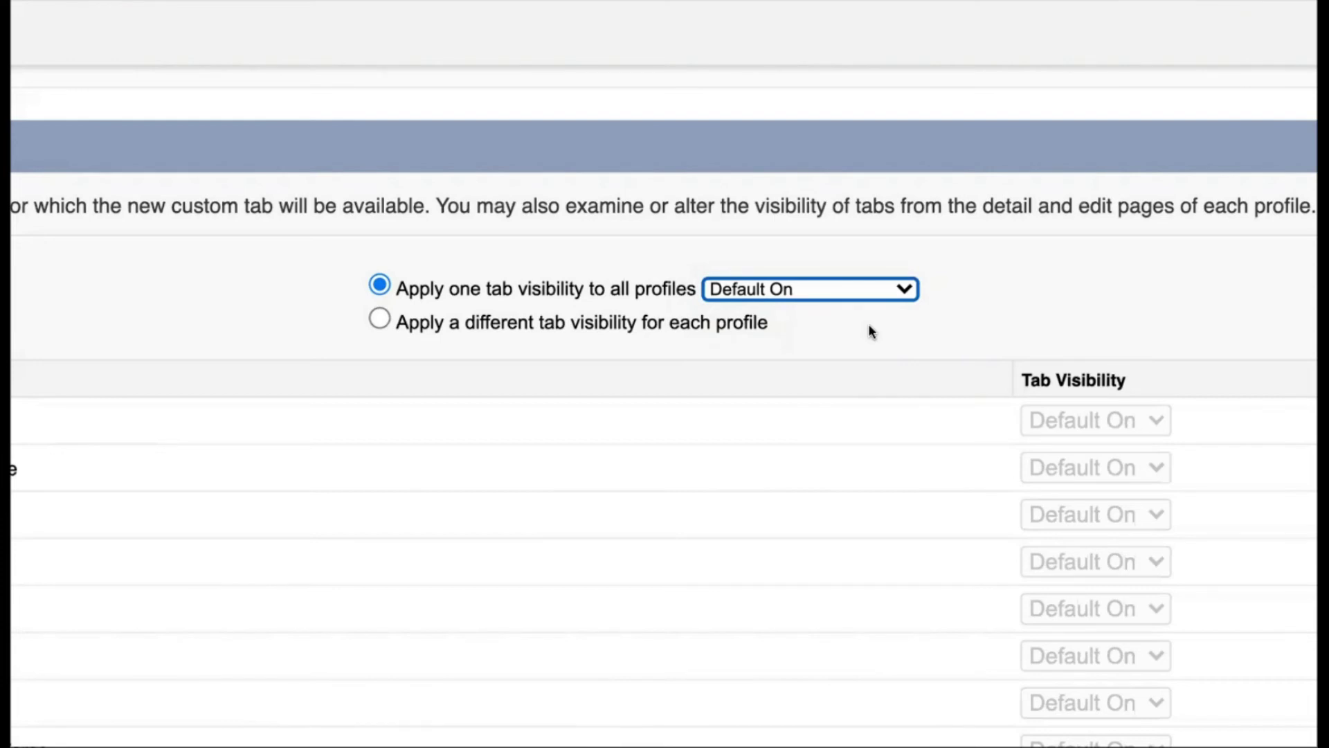
{"action": "left_click", "coordinate": [846, 334]}
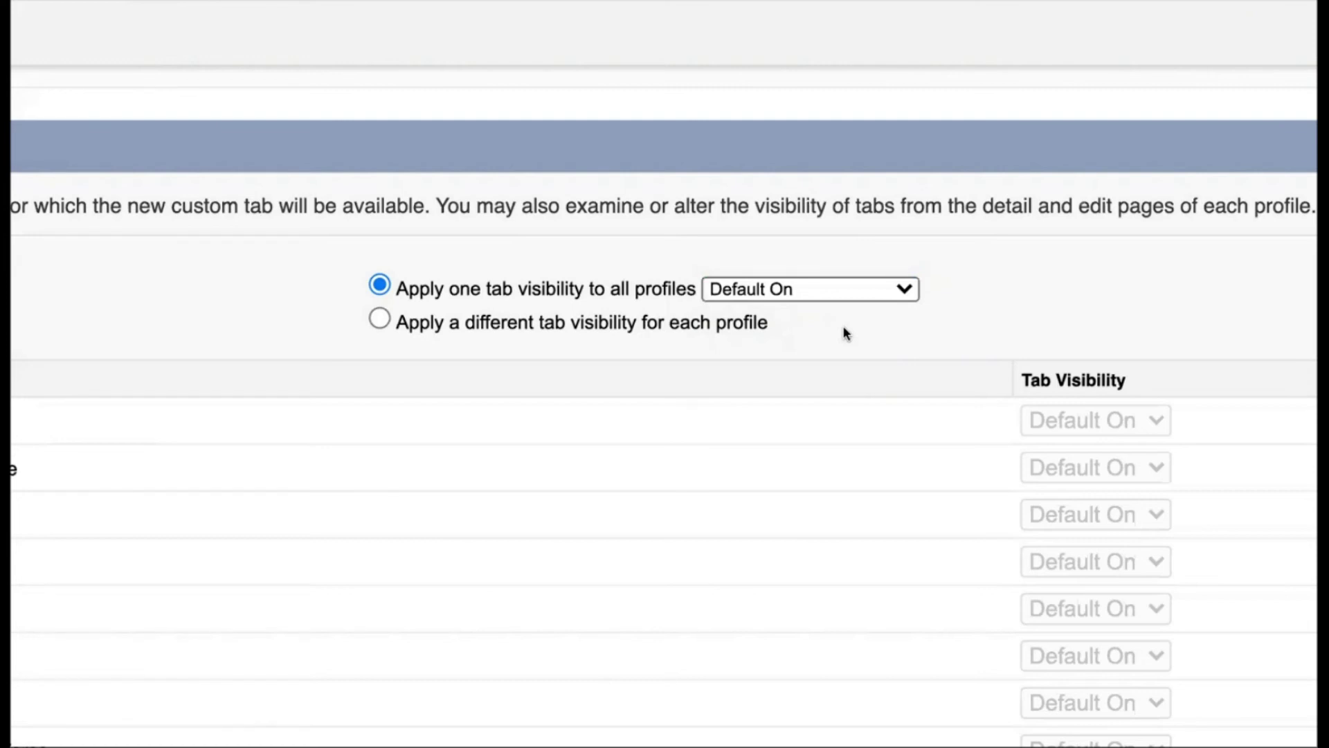
{"action": "double_click", "coordinate": [600, 323]}
{"action": "left_click", "coordinate": [796, 314]}
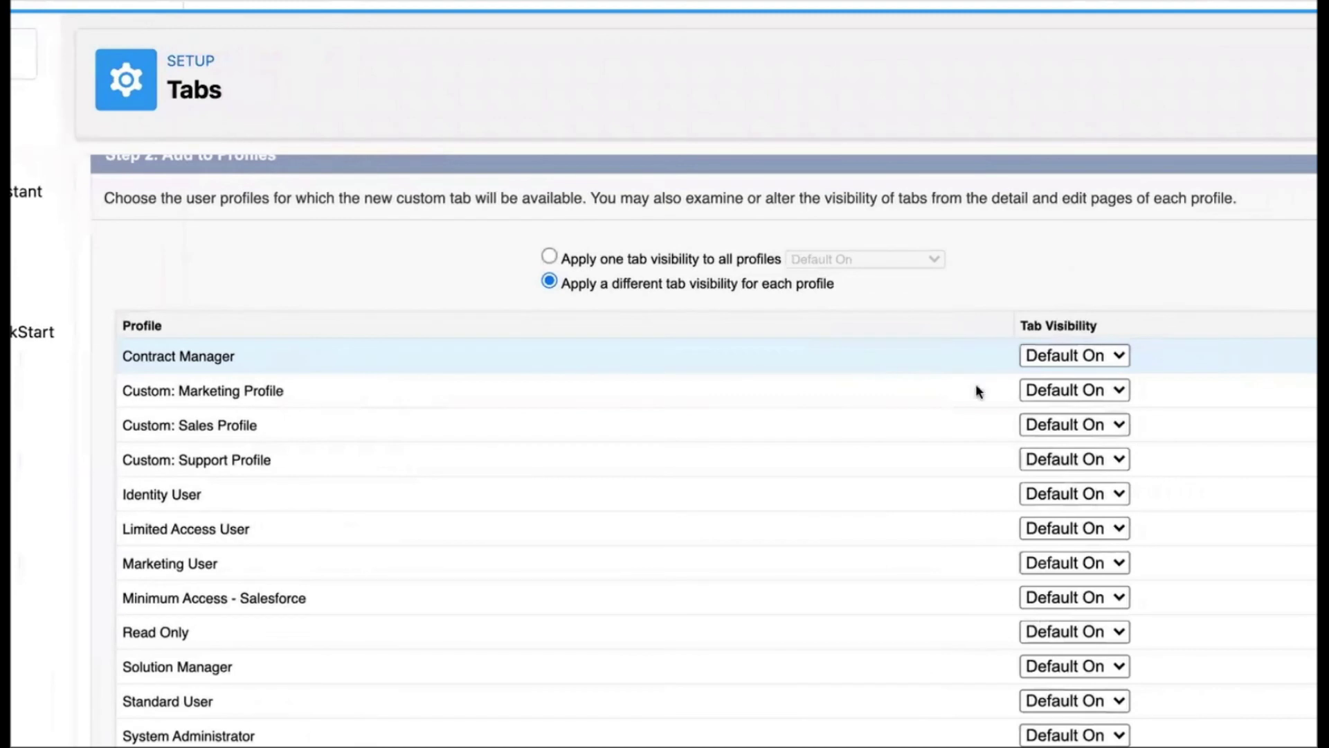
{"action": "scroll", "coordinate": [975, 383], "scroll_direction": "down", "scroll_amount": 1}
{"action": "left_click", "coordinate": [1074, 374]}
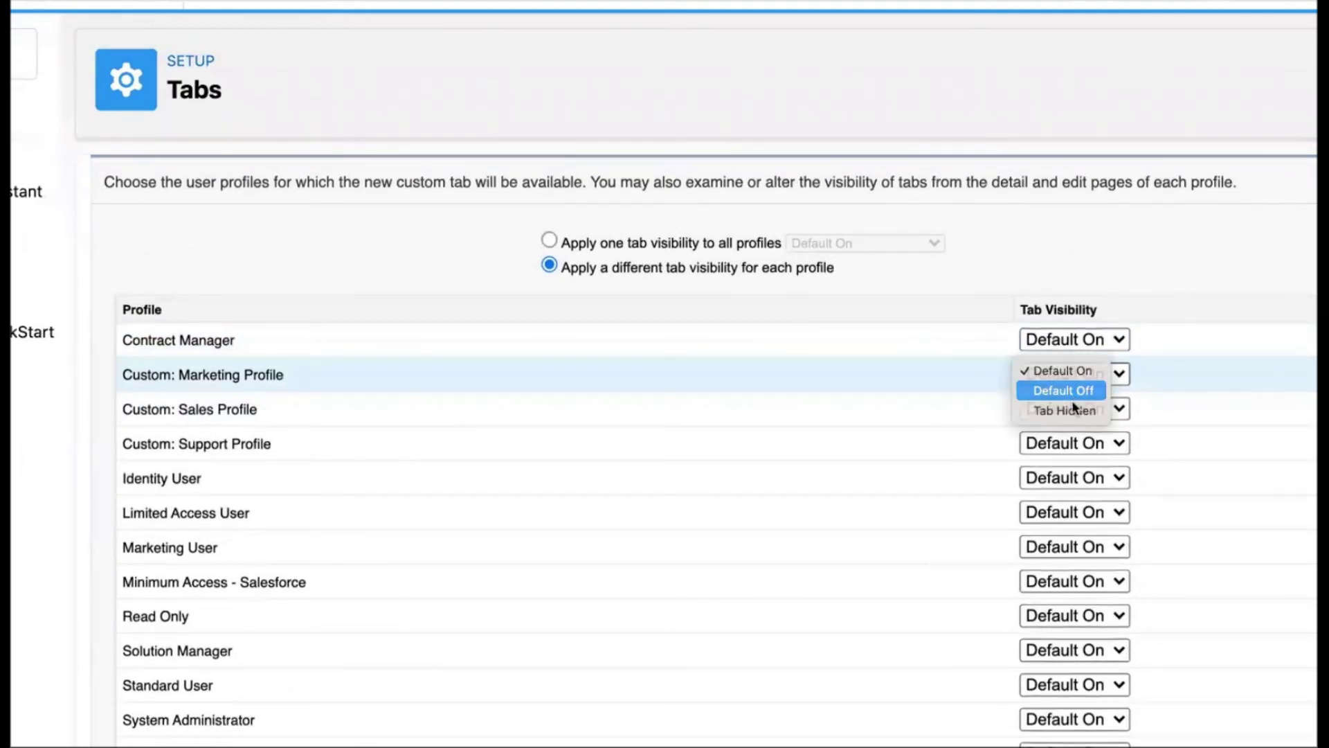
{"action": "left_click", "coordinate": [1072, 391]}
{"action": "left_click", "coordinate": [1072, 408]}
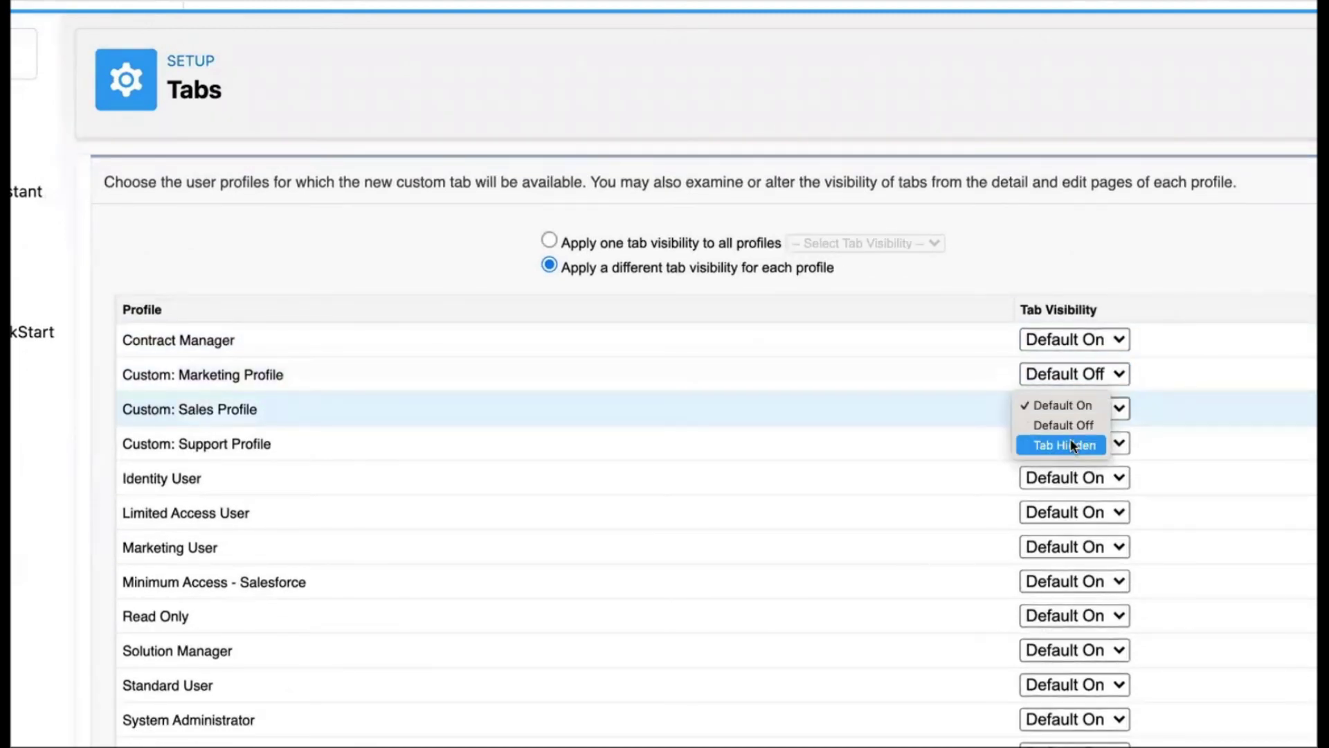
{"action": "left_click", "coordinate": [1072, 443]}
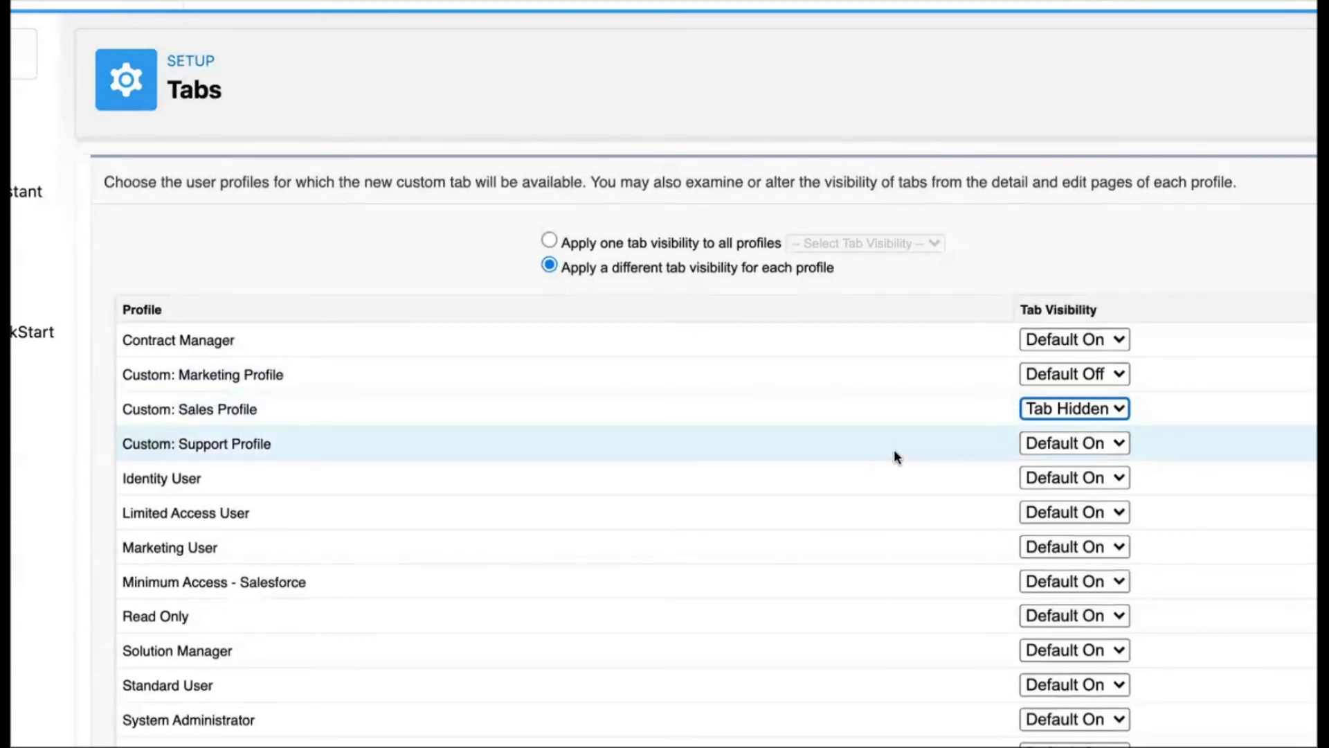
Step: Switch back to one visibility for all profiles, set to Default On
{"action": "left_click", "coordinate": [548, 240]}
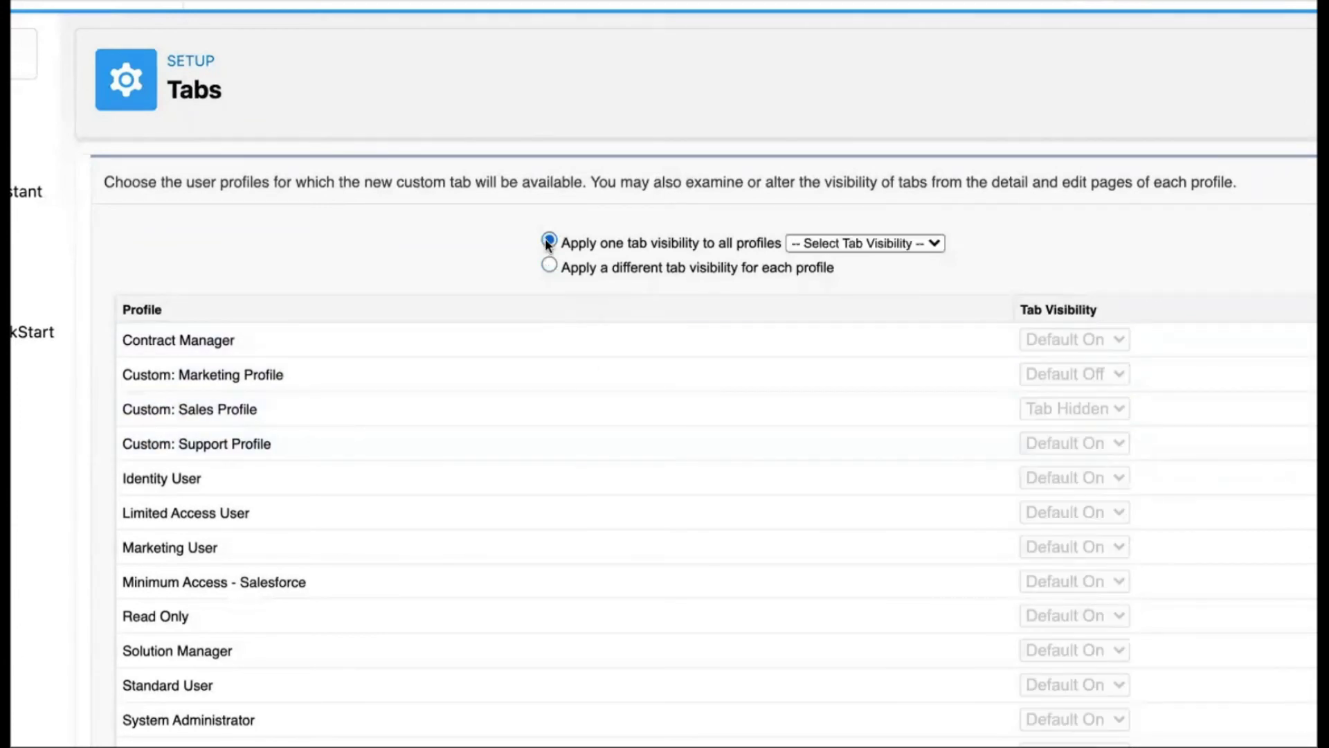
{"action": "left_click", "coordinate": [821, 243]}
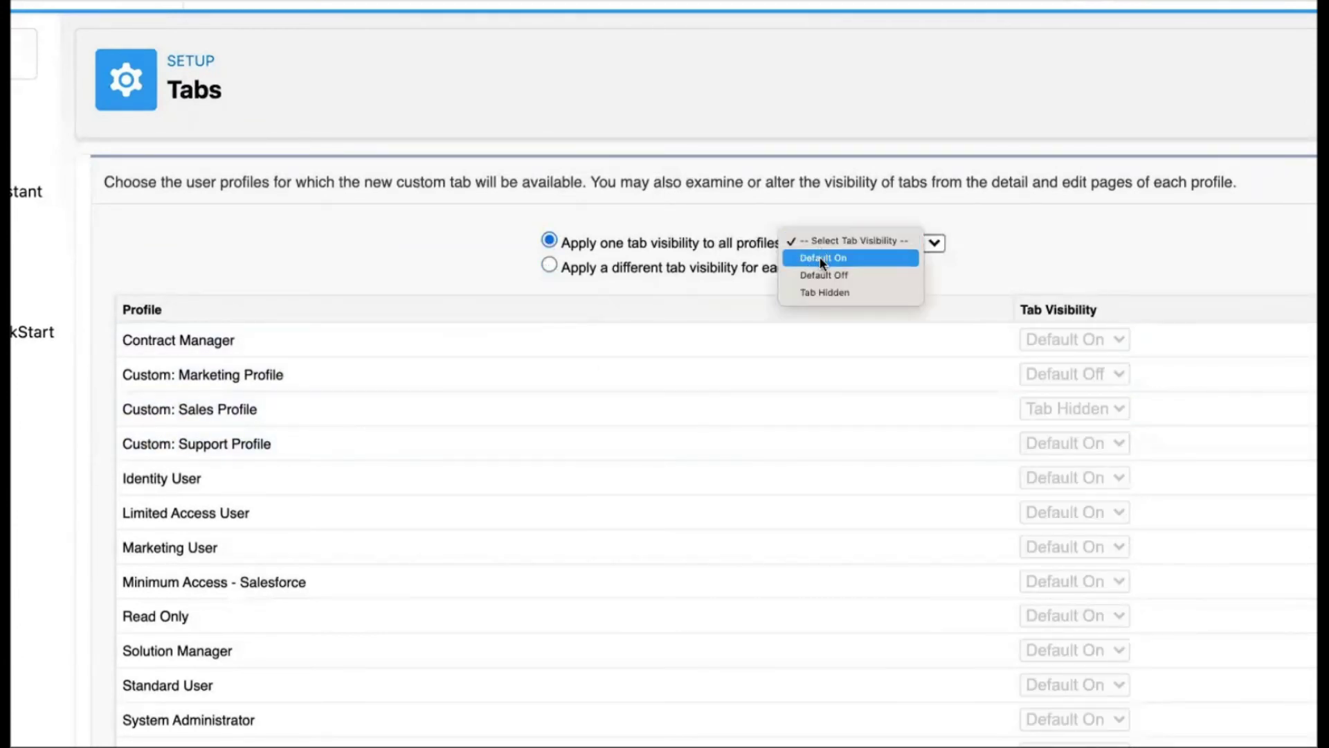
{"action": "left_click", "coordinate": [821, 257]}
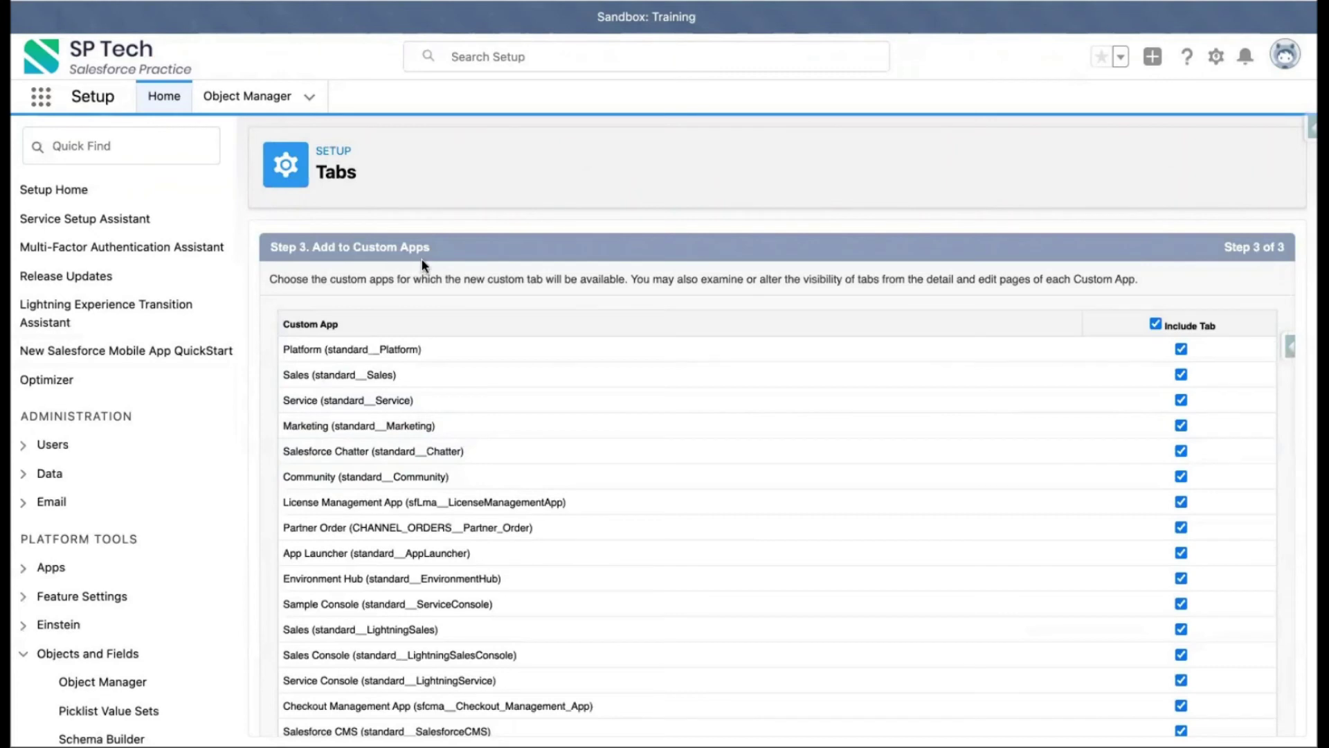
Step: Include the tab only in the Sales (standard__LightningSales) app and save it
{"action": "scroll", "coordinate": [534, 439], "scroll_direction": "down", "scroll_amount": 3}
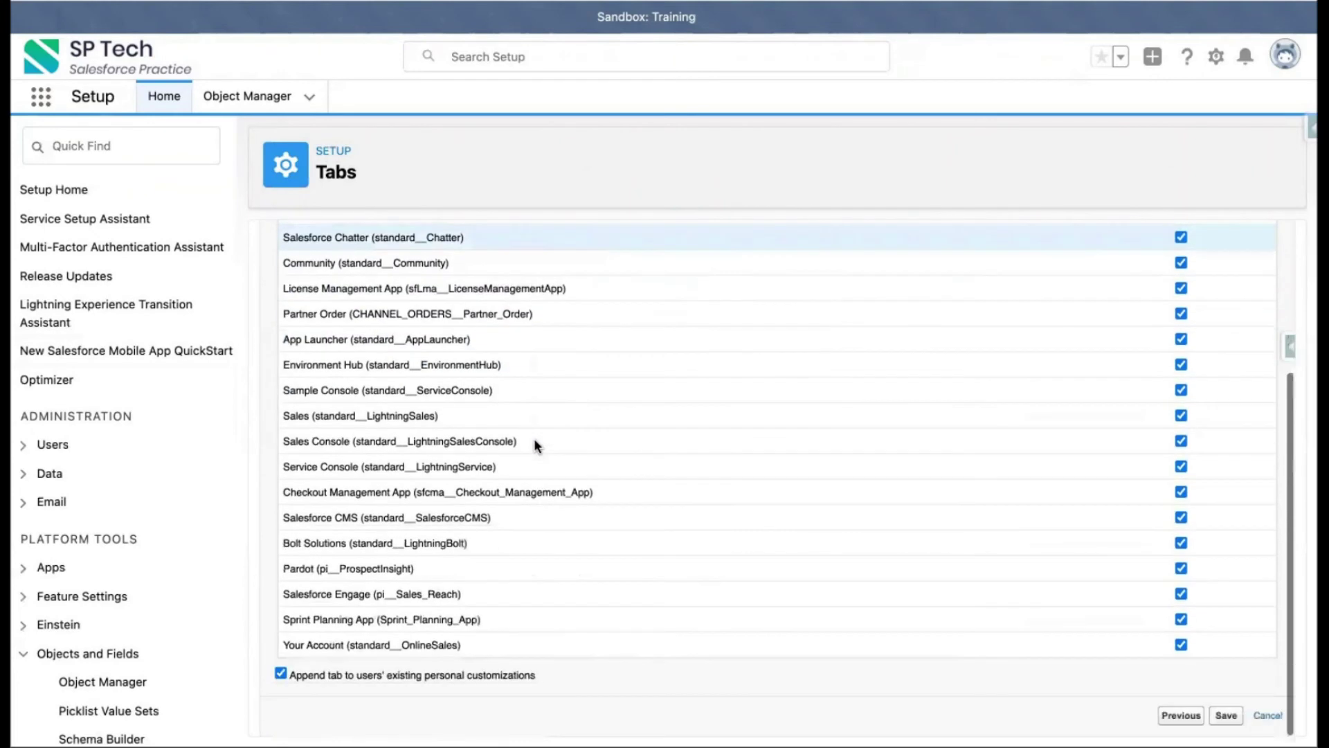
{"action": "scroll", "coordinate": [534, 438], "scroll_direction": "up", "scroll_amount": 3}
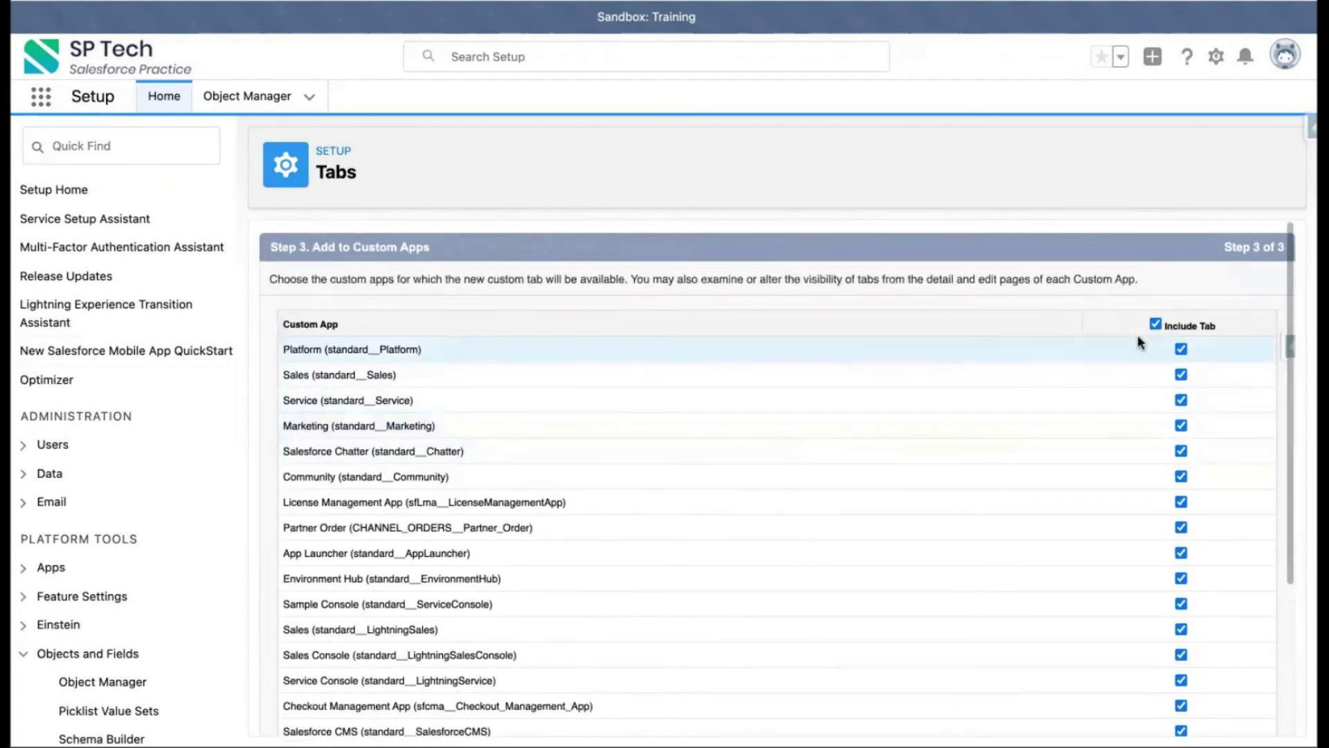
{"action": "left_click", "coordinate": [1156, 325]}
{"action": "scroll", "coordinate": [634, 516], "scroll_direction": "down", "scroll_amount": 2}
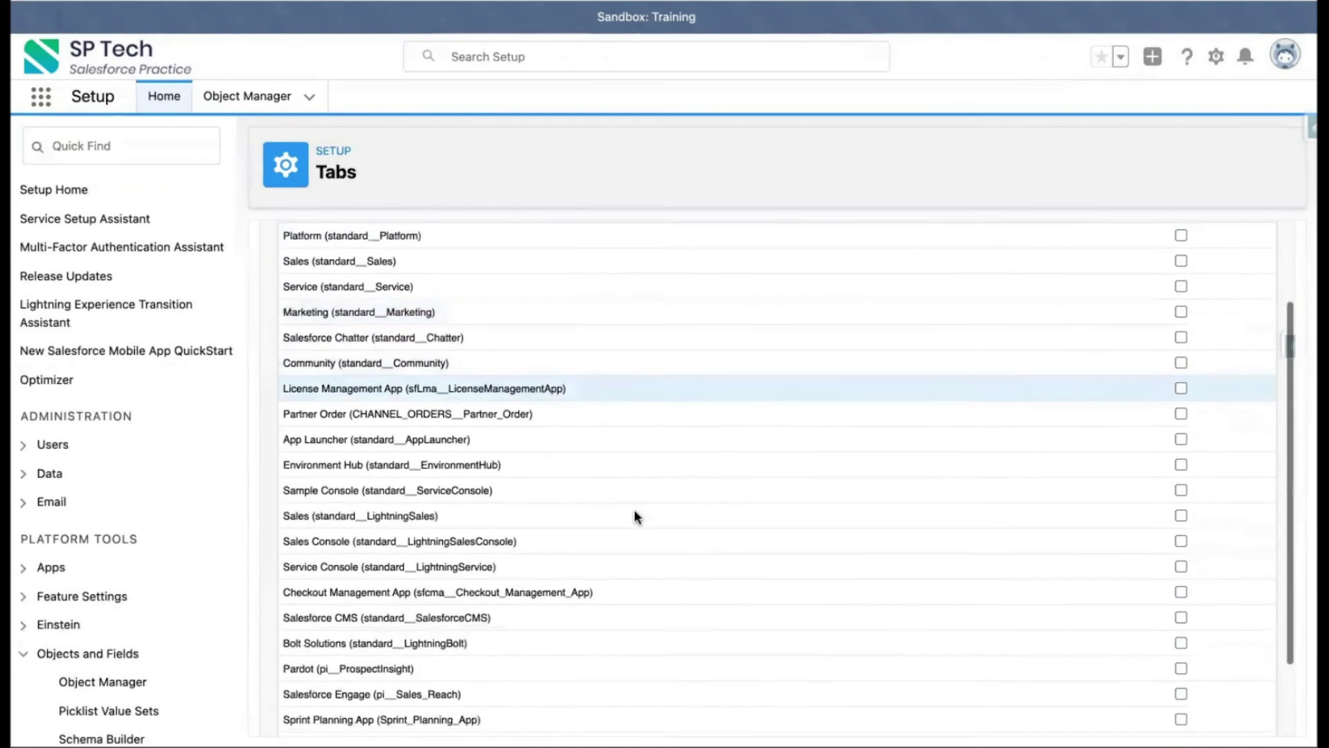
{"action": "scroll", "coordinate": [634, 516], "scroll_direction": "down", "scroll_amount": 1}
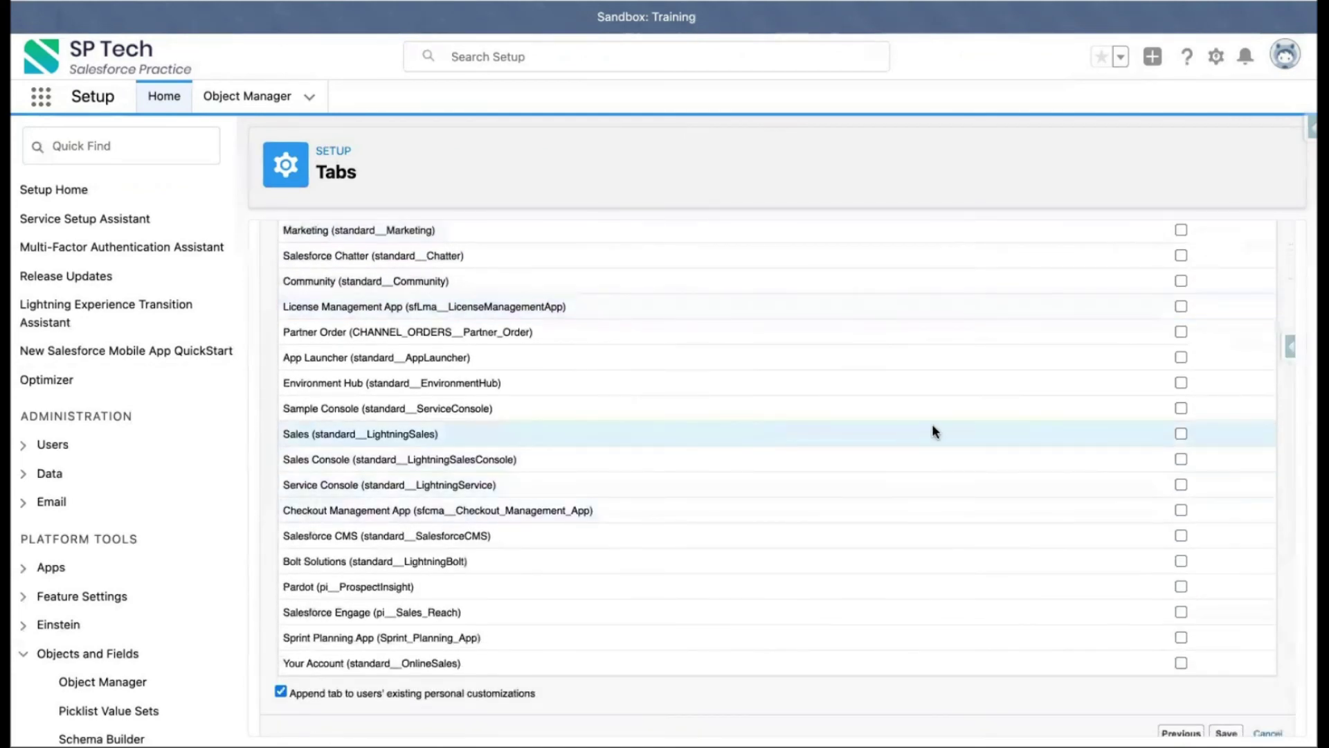
{"action": "left_click", "coordinate": [1180, 433]}
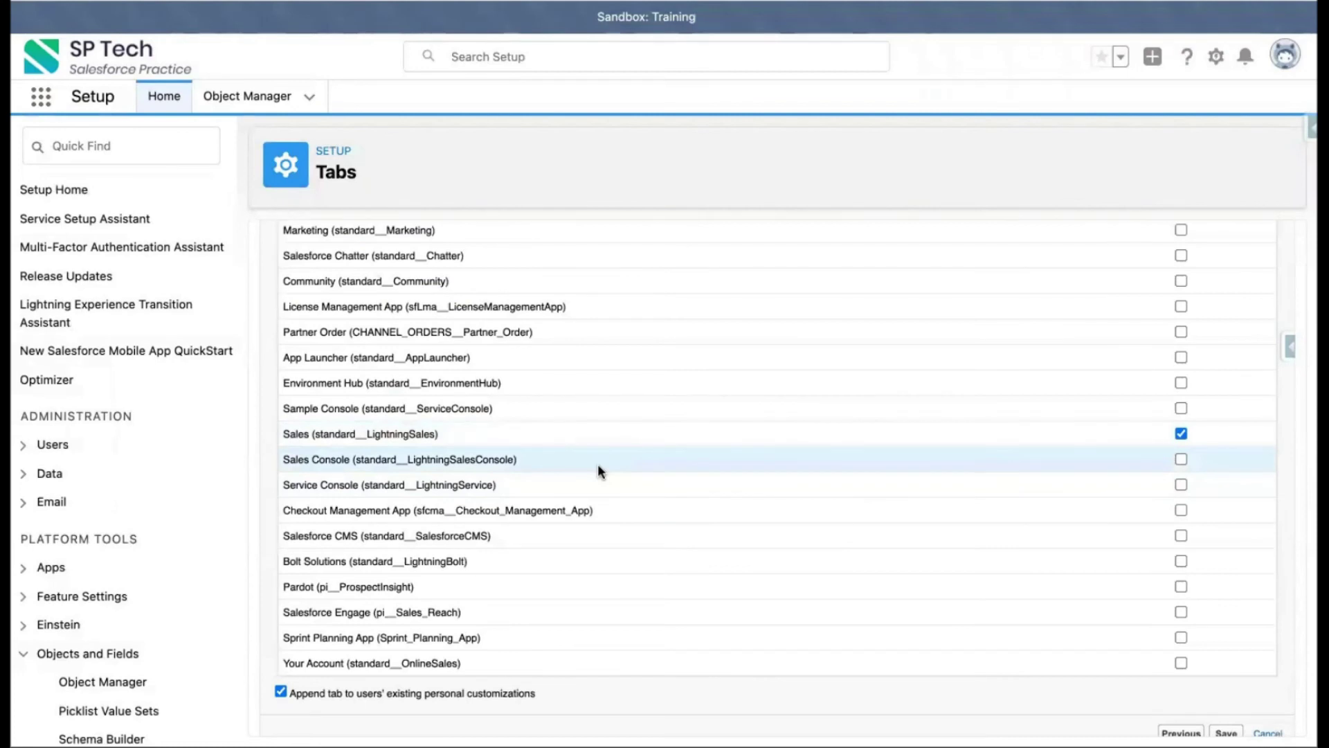
{"action": "scroll", "coordinate": [598, 465], "scroll_direction": "up", "scroll_amount": 3}
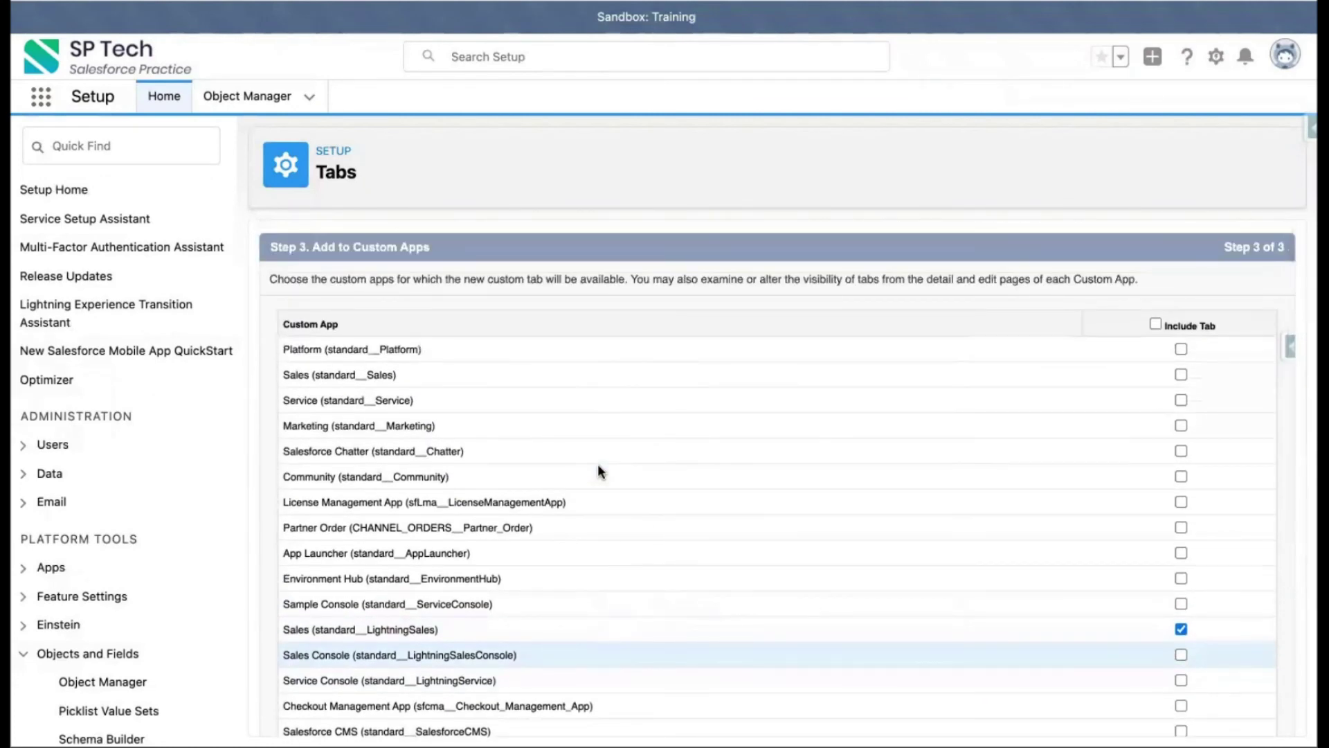
{"action": "scroll", "coordinate": [663, 557], "scroll_direction": "down", "scroll_amount": 3}
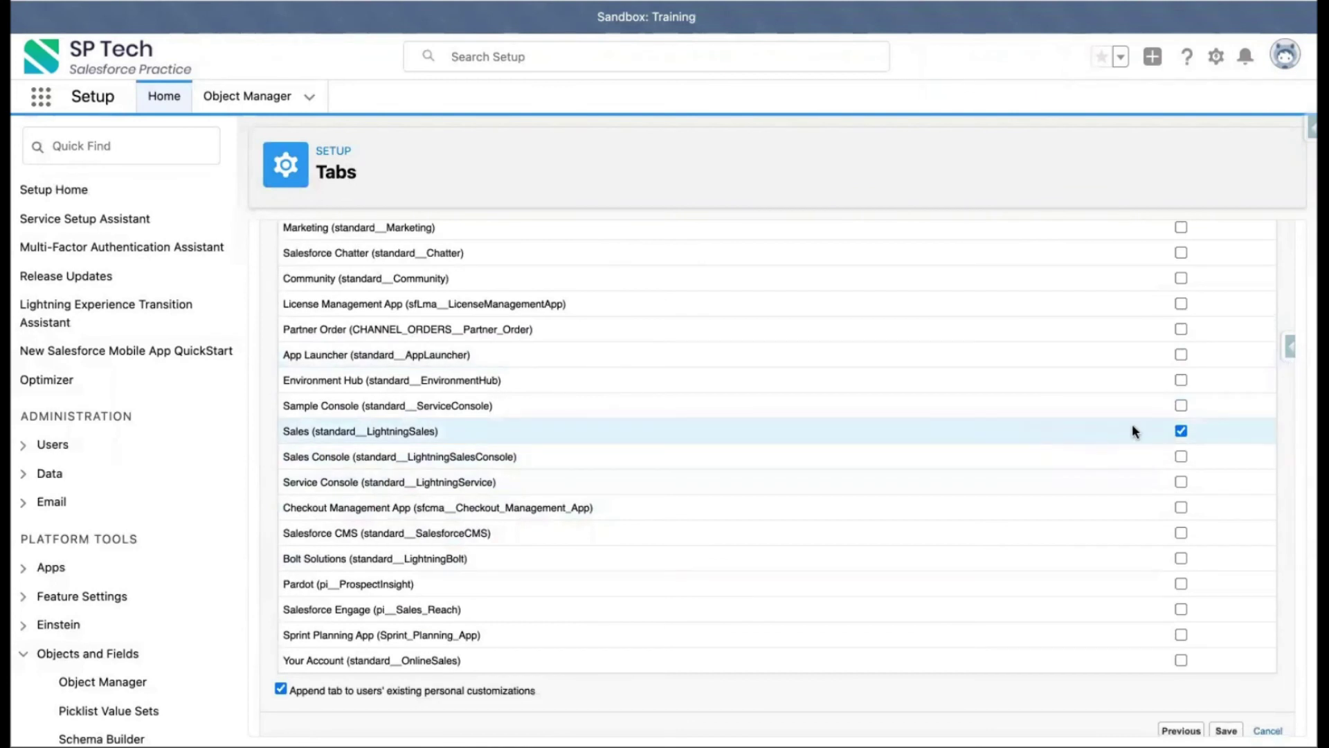
{"action": "scroll", "coordinate": [1176, 627], "scroll_direction": "down", "scroll_amount": 1}
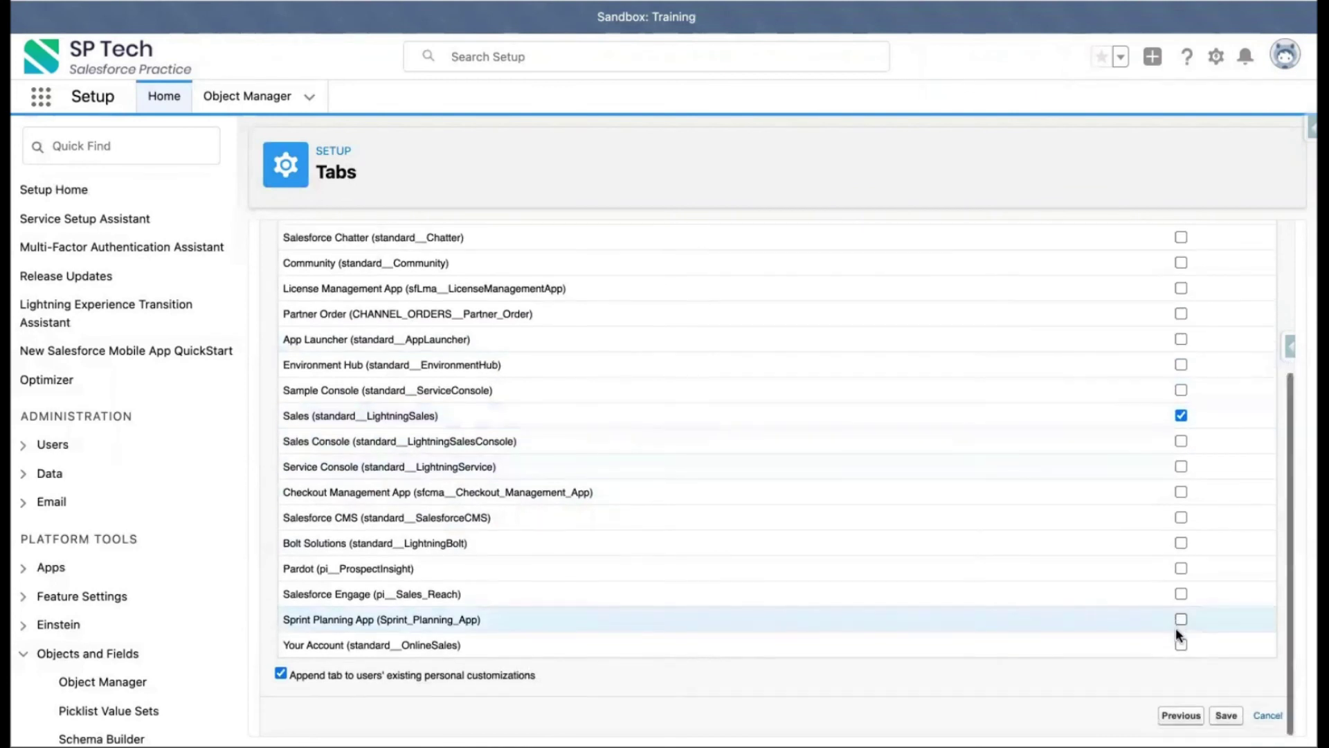
{"action": "left_click", "coordinate": [1229, 717]}
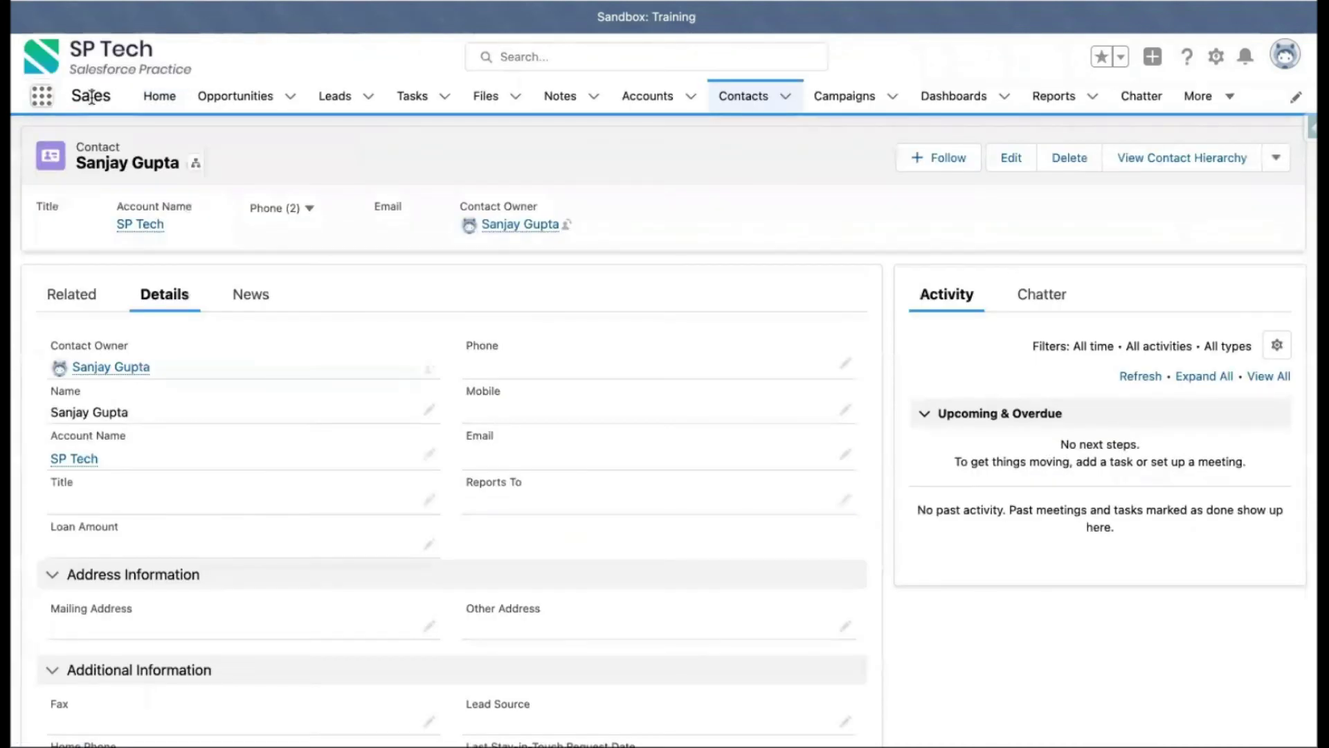
Step: Open the Employees tab from the Sales app's More menu
{"action": "left_click", "coordinate": [1223, 102]}
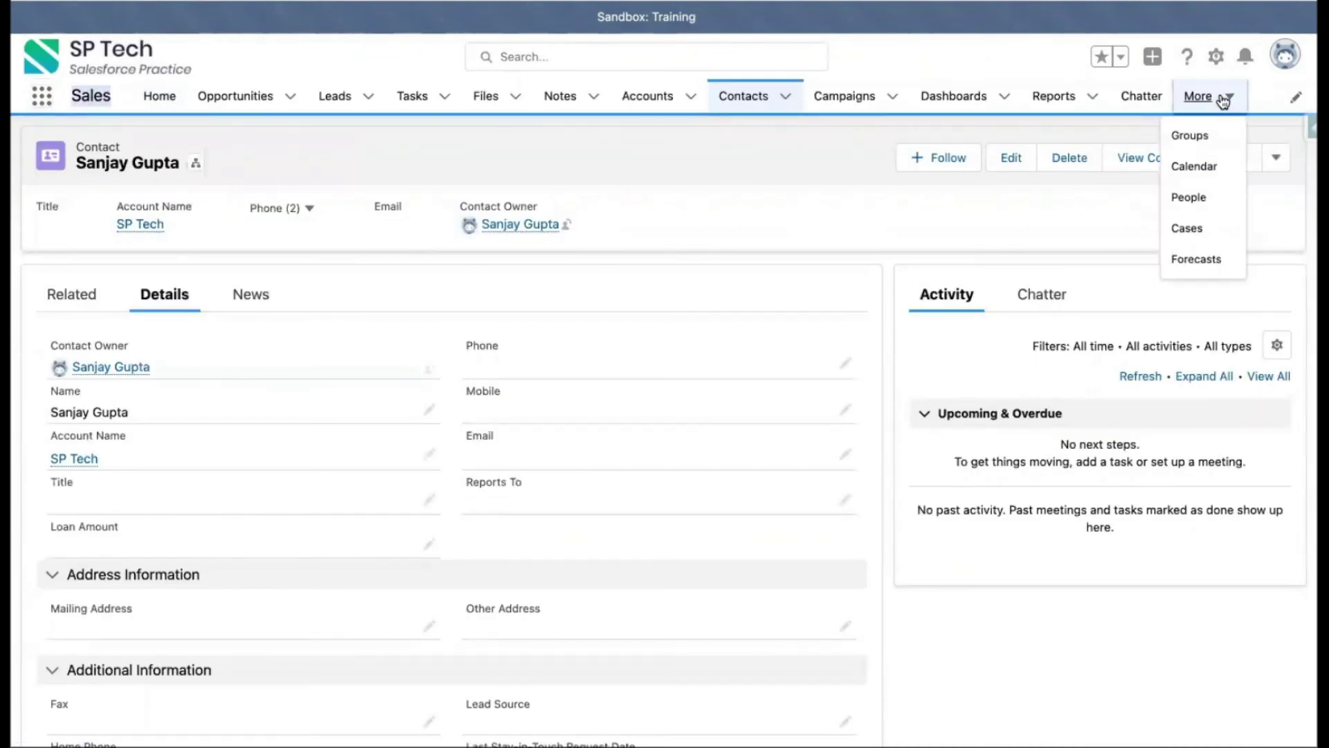
{"action": "left_click", "coordinate": [1202, 270]}
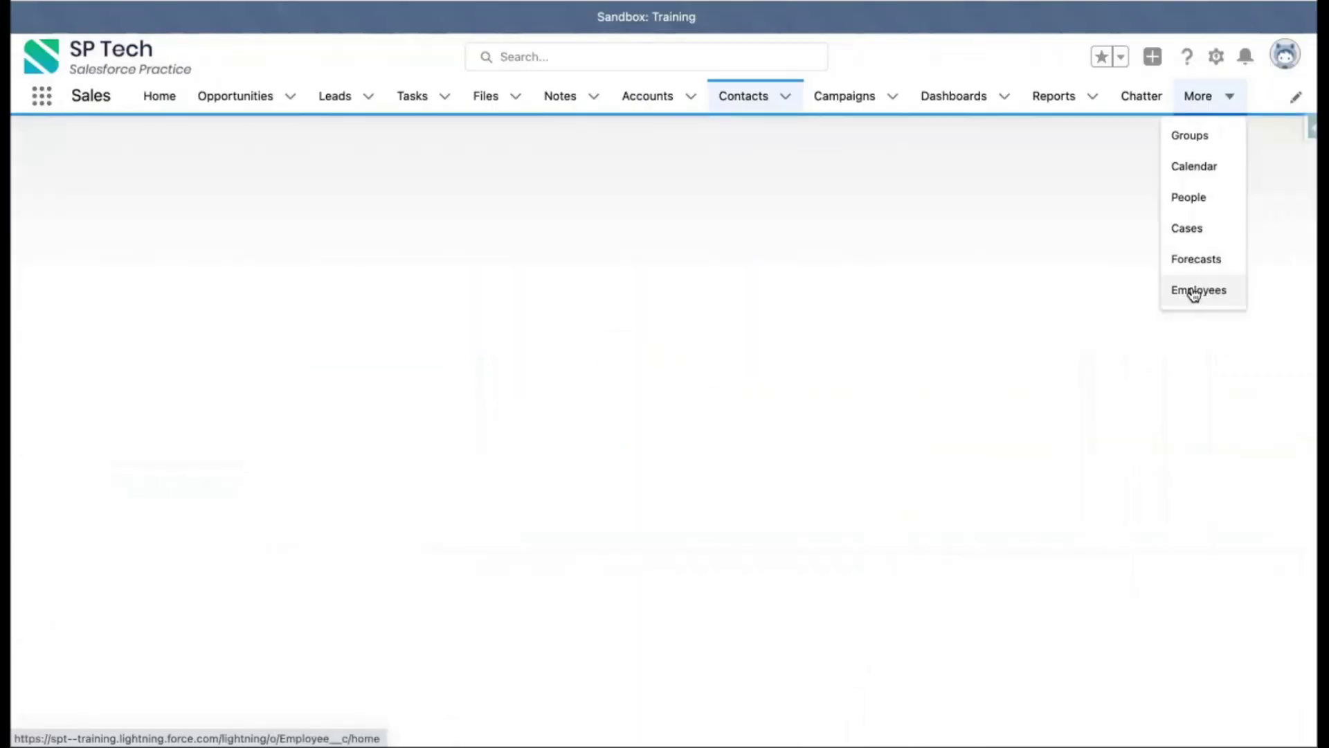
{"action": "left_click", "coordinate": [1196, 292]}
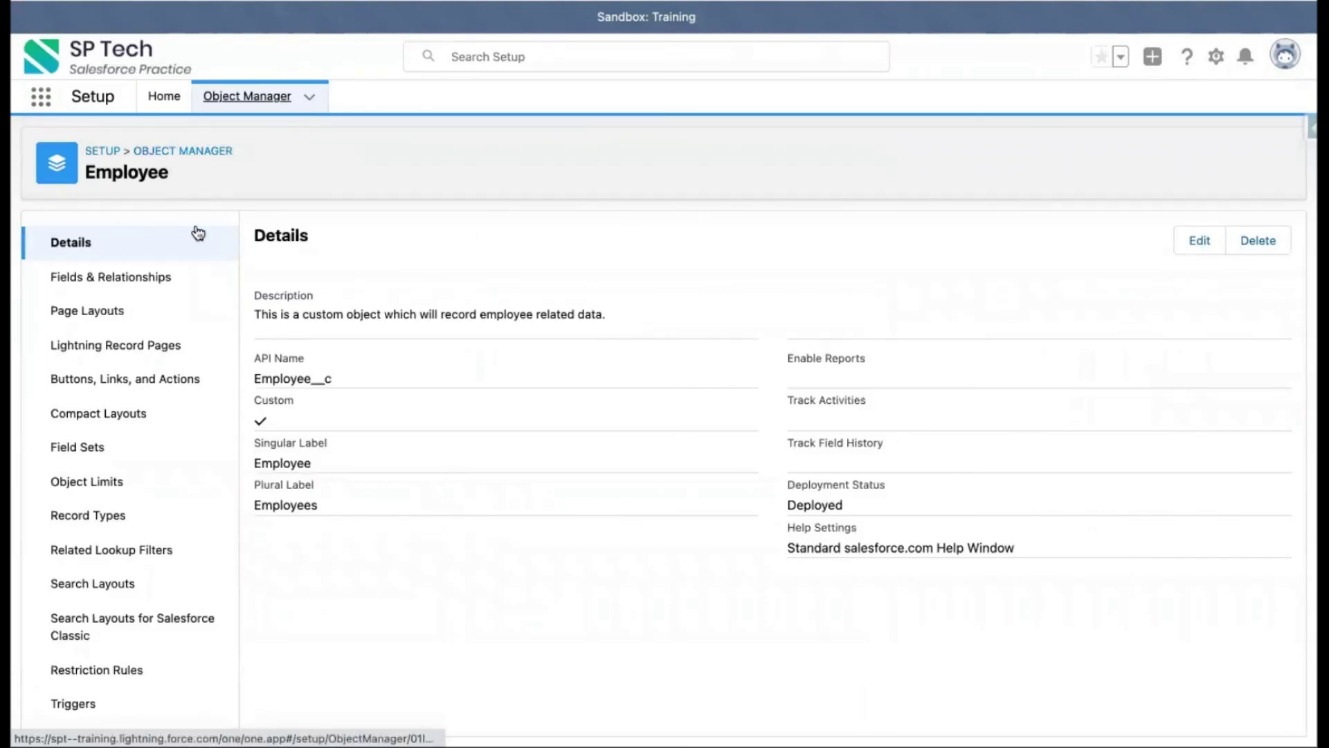
Step: Highlight the Employee object's API name Employee__c and plural label Employees
{"action": "double_click", "coordinate": [297, 378]}
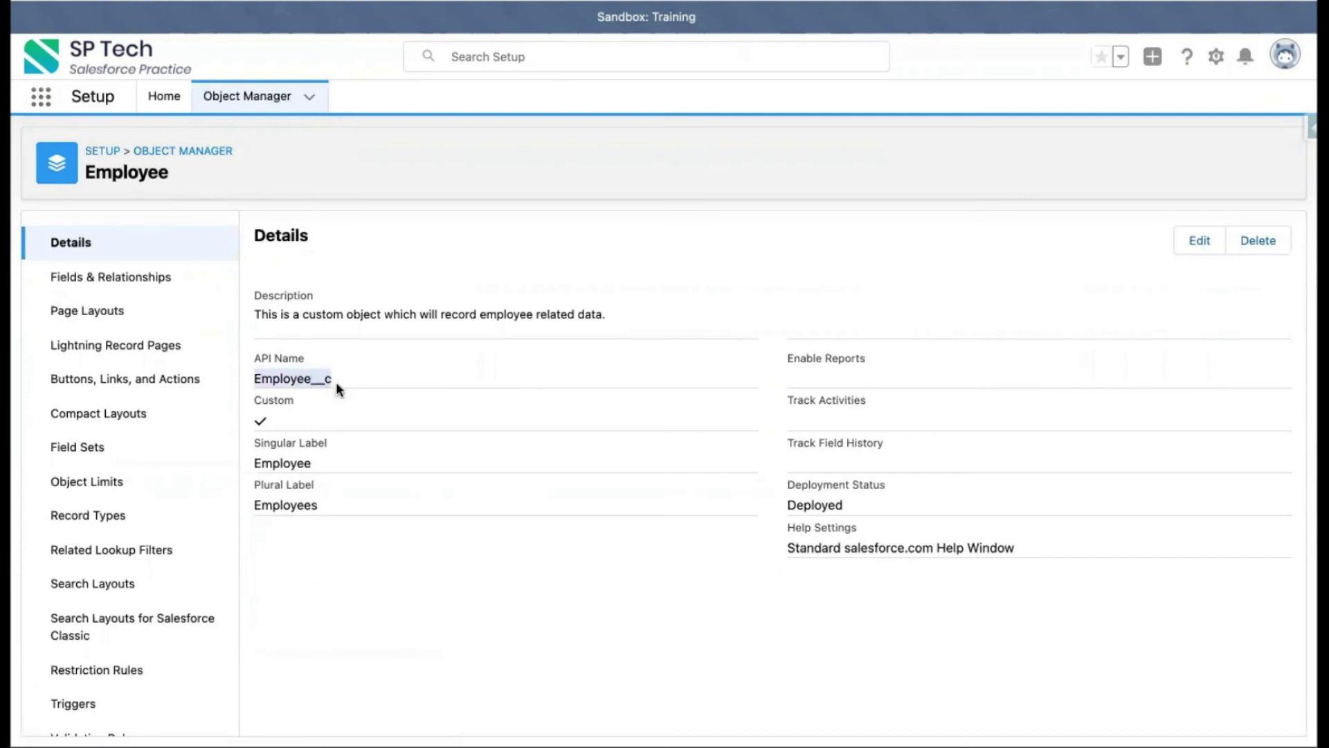
{"action": "left_click", "coordinate": [243, 464]}
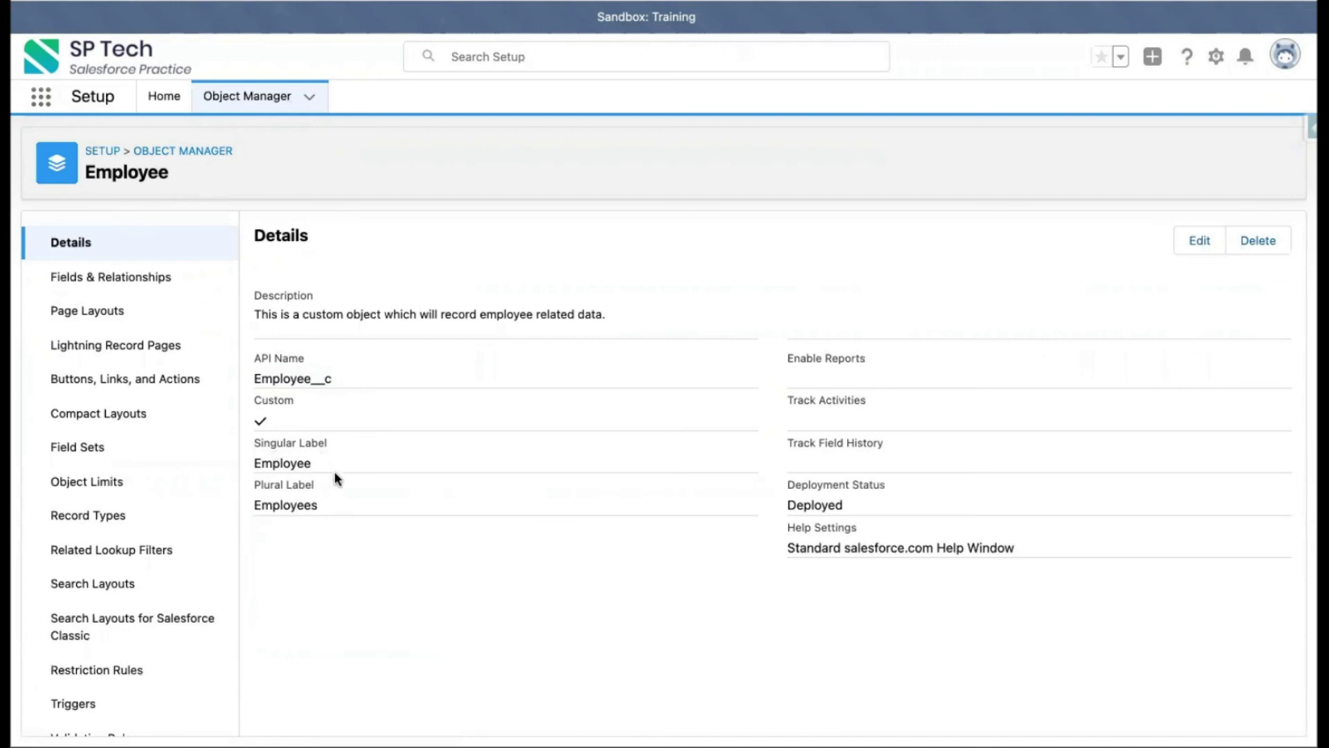
{"action": "double_click", "coordinate": [302, 505]}
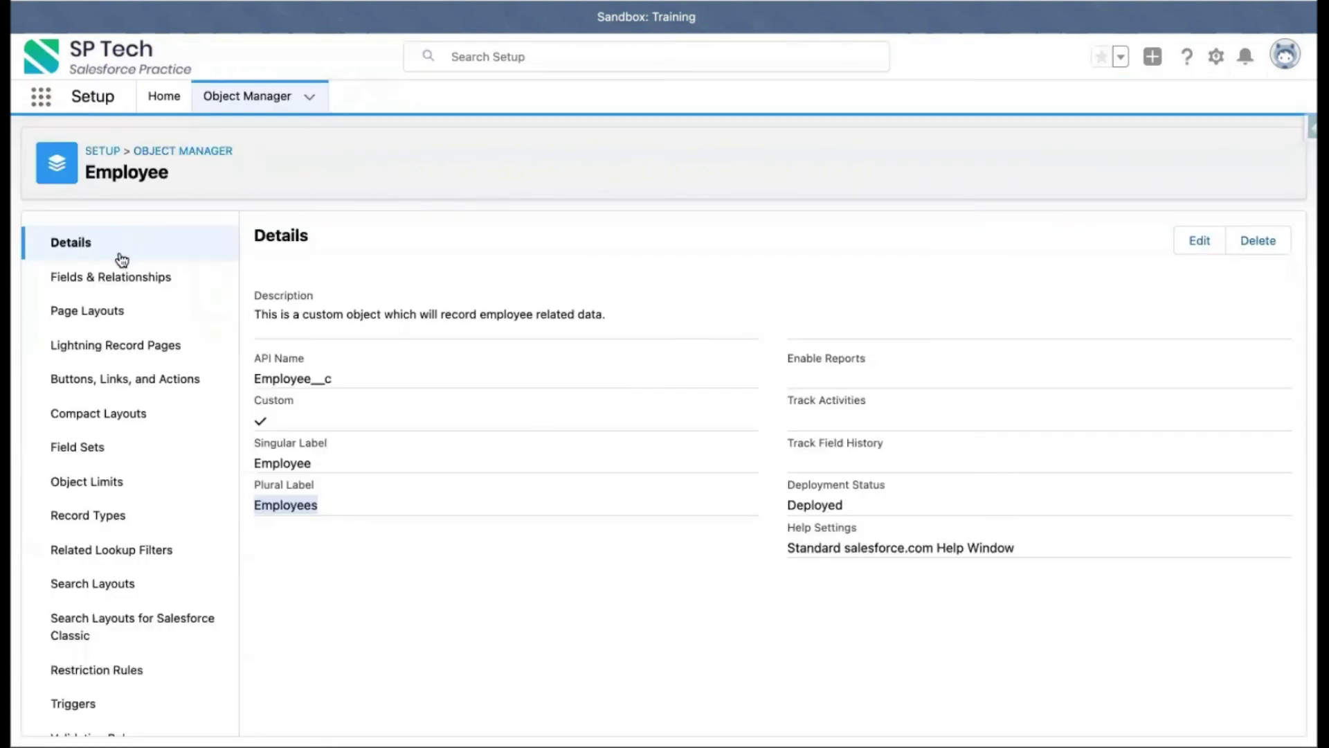
Step: Filter the Object Manager list with the Quick Find search 'employee'
{"action": "left_click", "coordinate": [169, 153]}
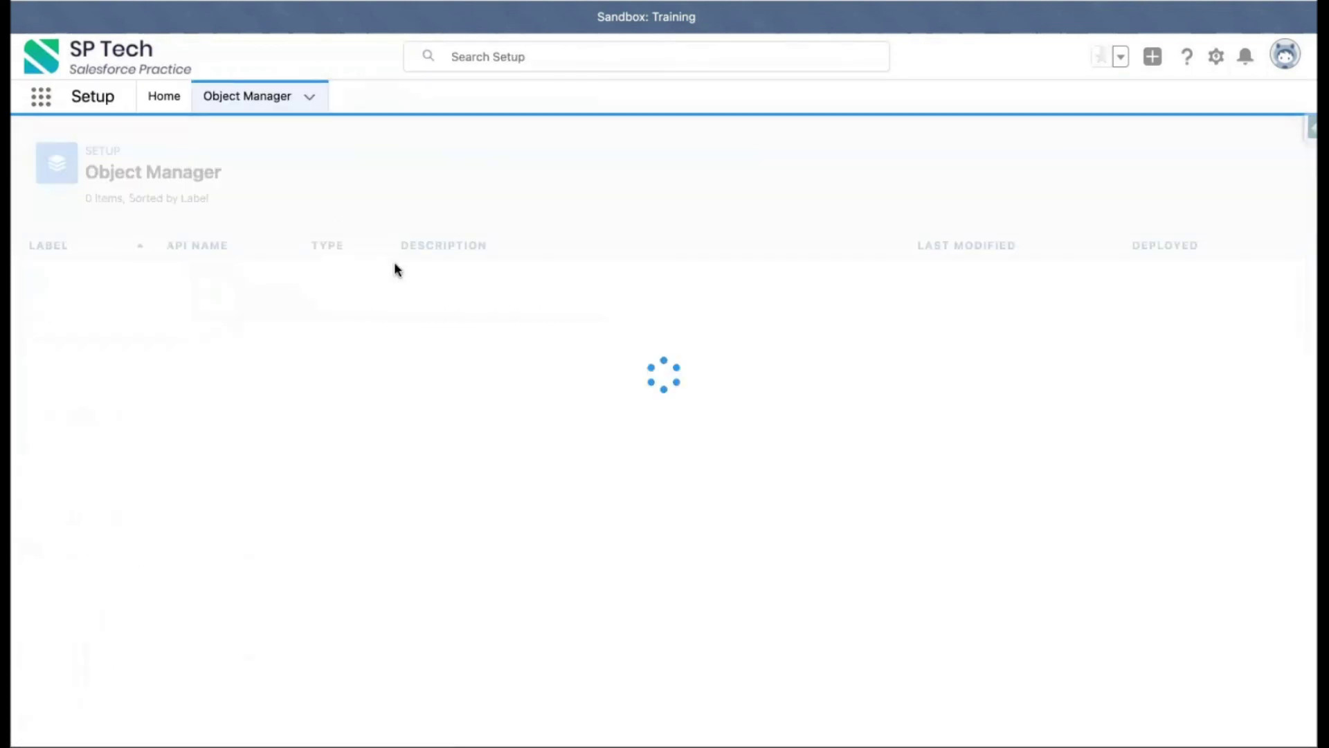
{"action": "left_click", "coordinate": [1017, 158]}
{"action": "type", "text": "employee"}
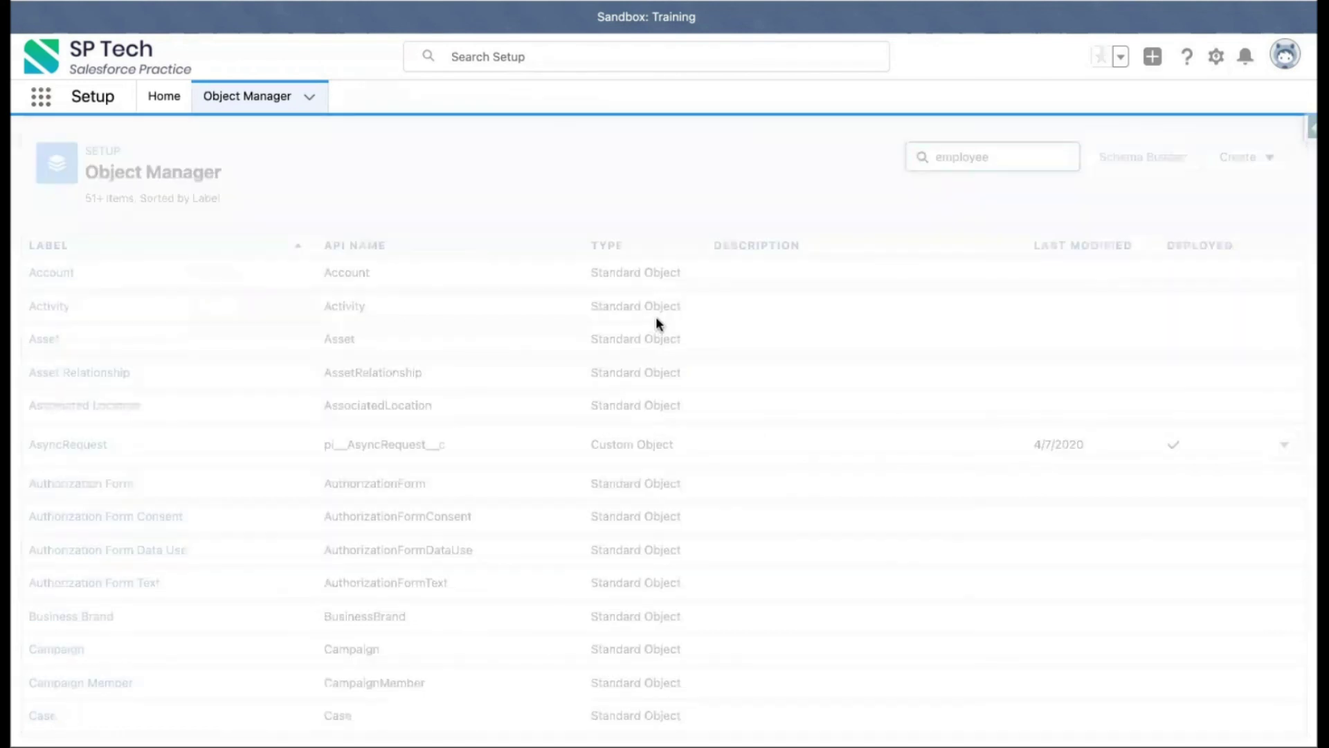
{"action": "left_click", "coordinate": [320, 293]}
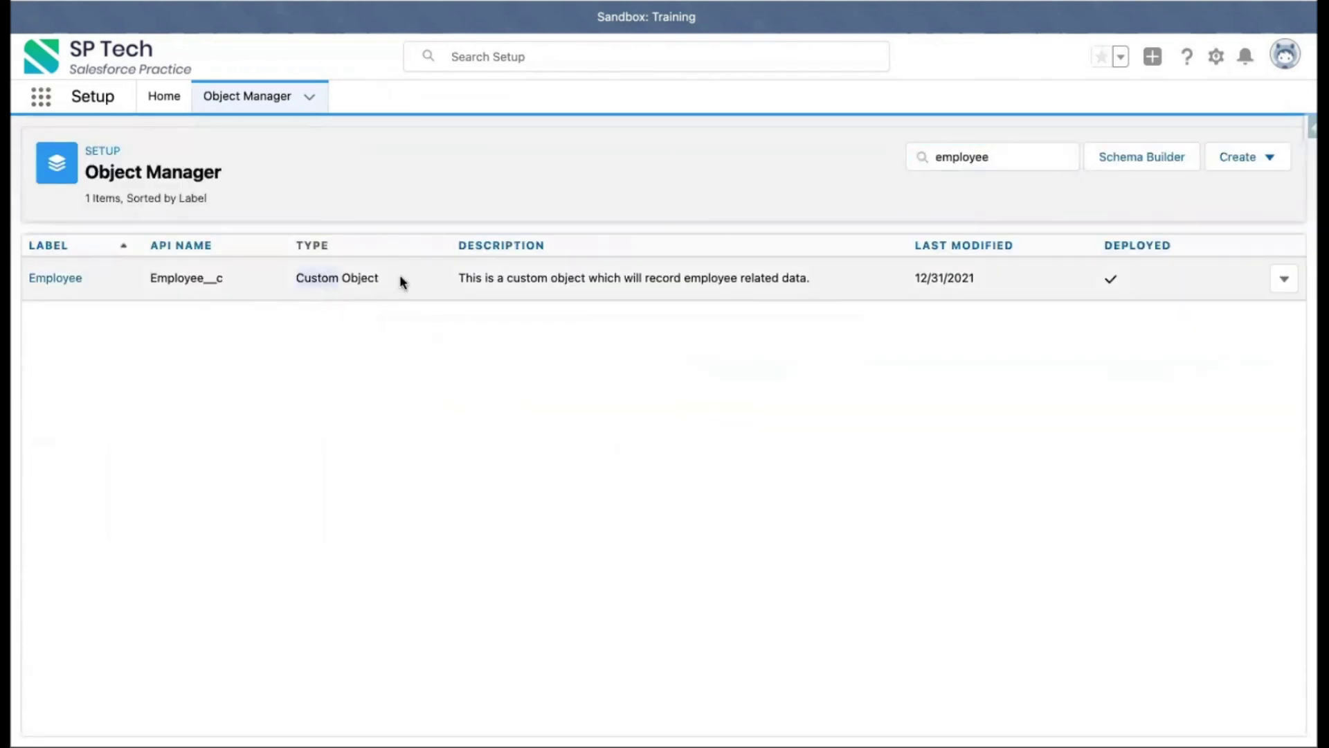
{"action": "double_click", "coordinate": [997, 155]}
Step: Clear the object search, then open and cancel a New Employee record form
{"action": "key", "text": "BackSpace"}
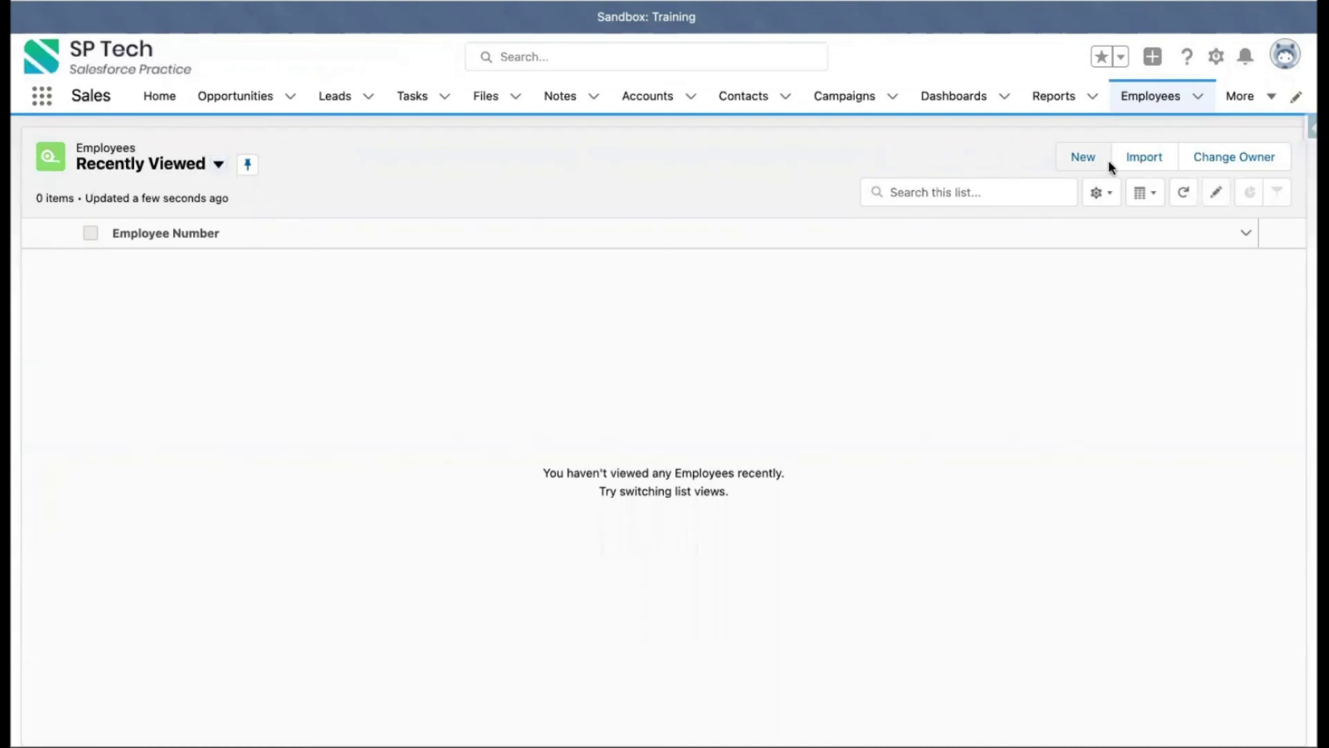
{"action": "left_click", "coordinate": [1077, 158]}
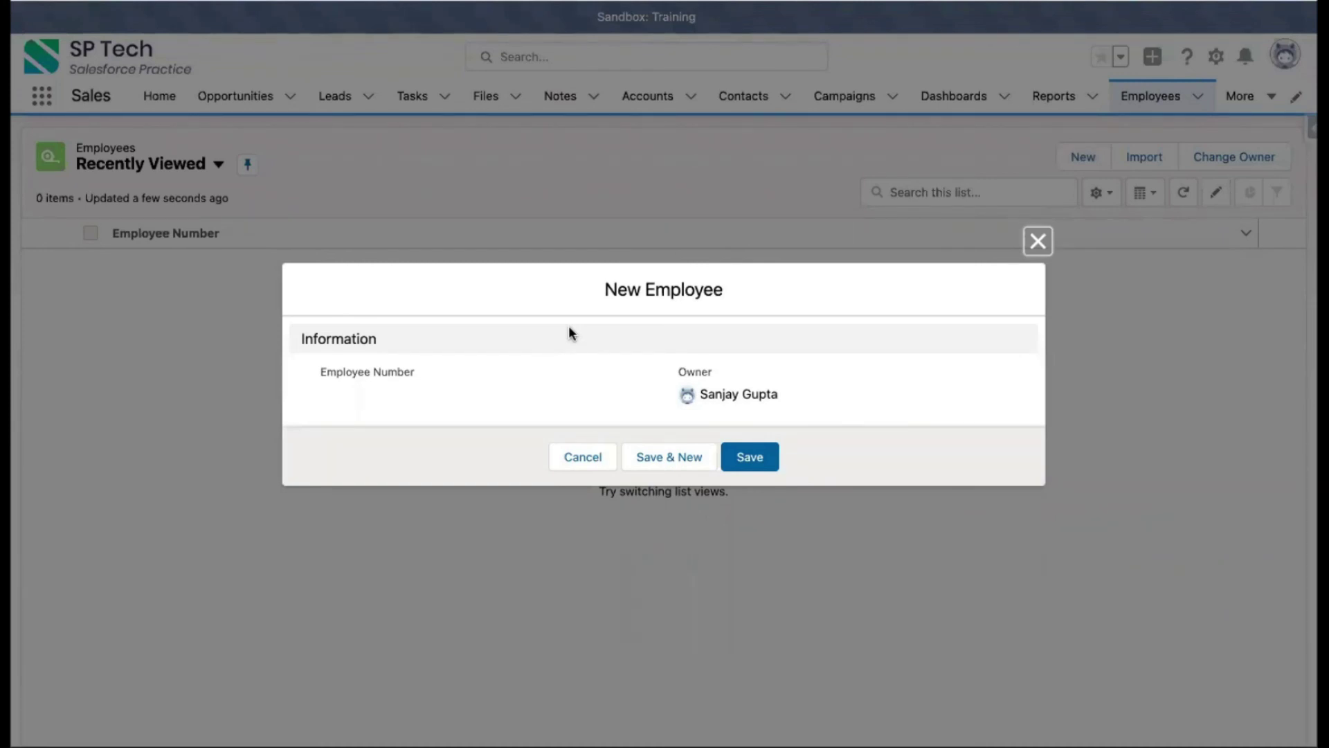
{"action": "left_click", "coordinate": [586, 457]}
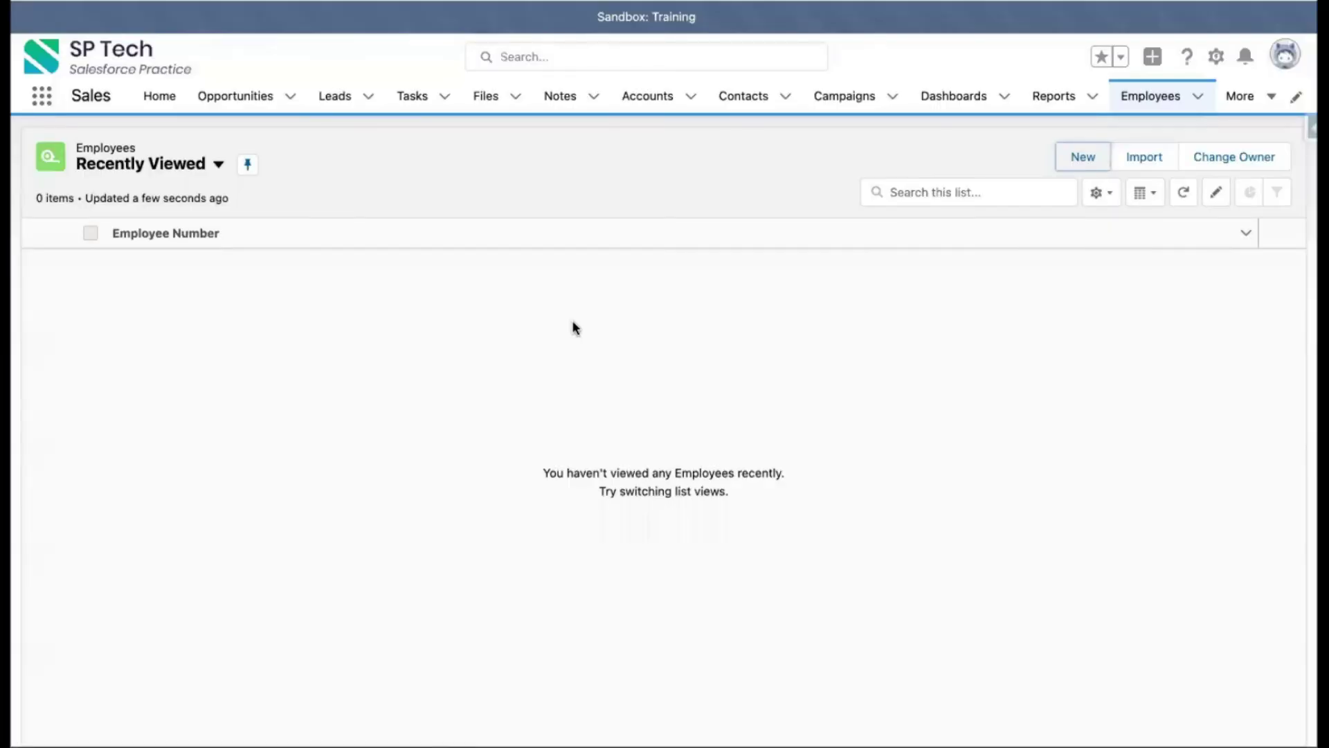